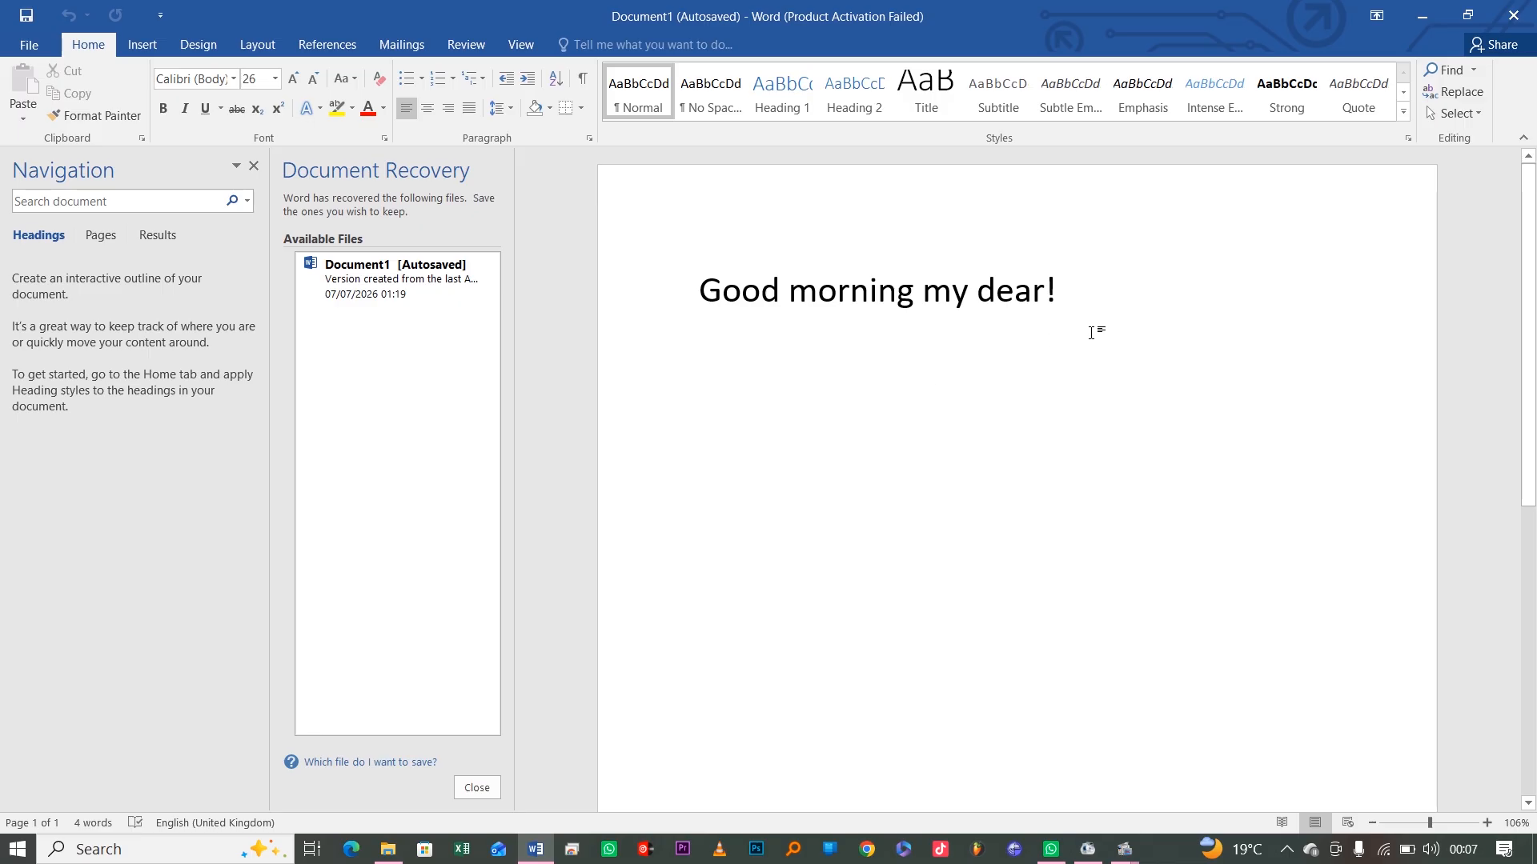
- Select the whole greeting line and parts of it, such as "dear!", "my dear!" and its opening words, one after another
triple_click(689, 303)
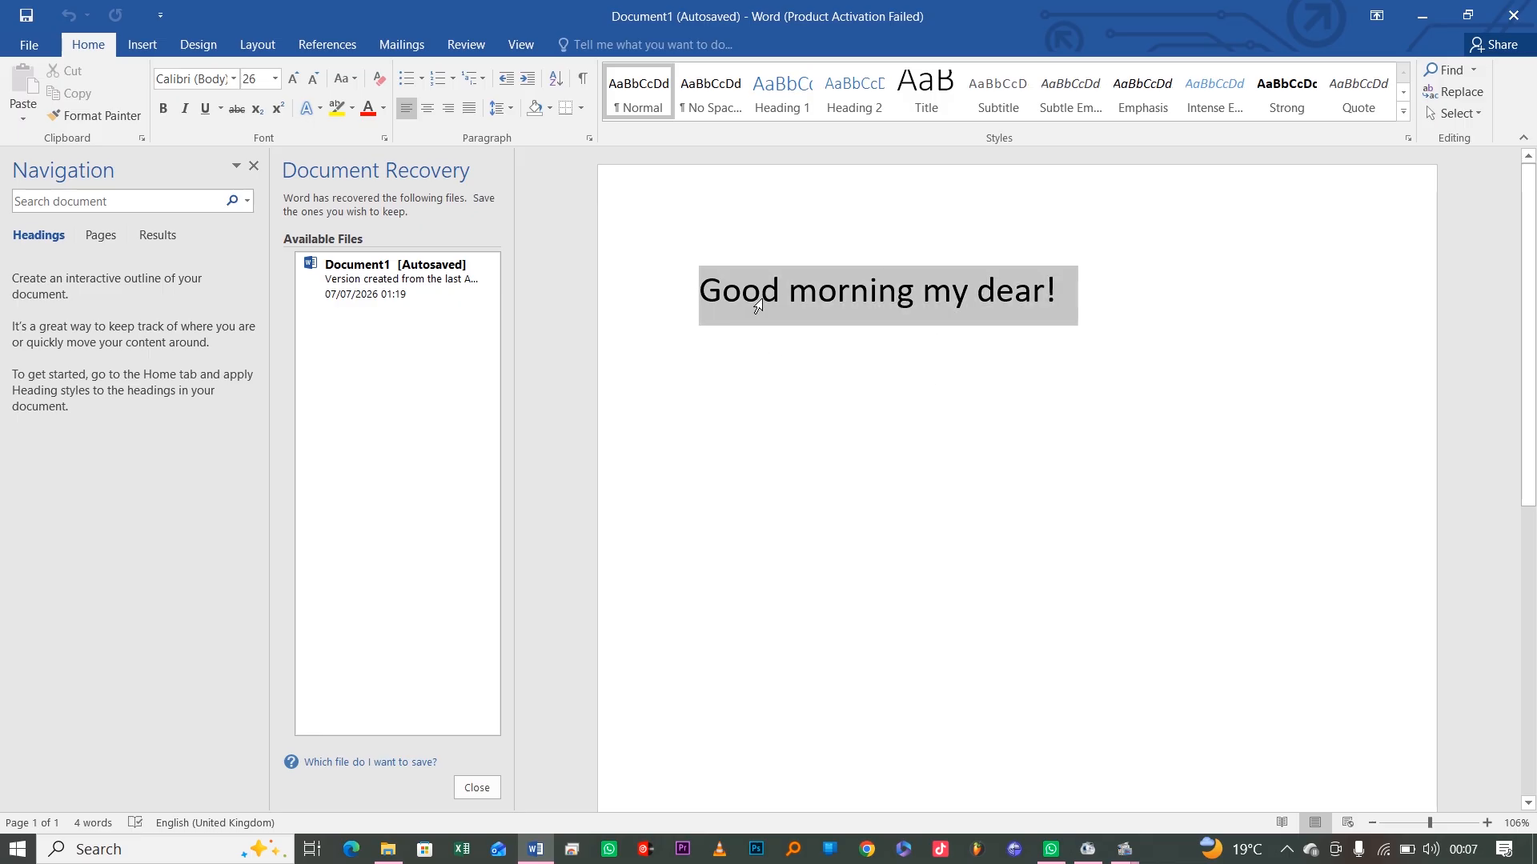
click(951, 296)
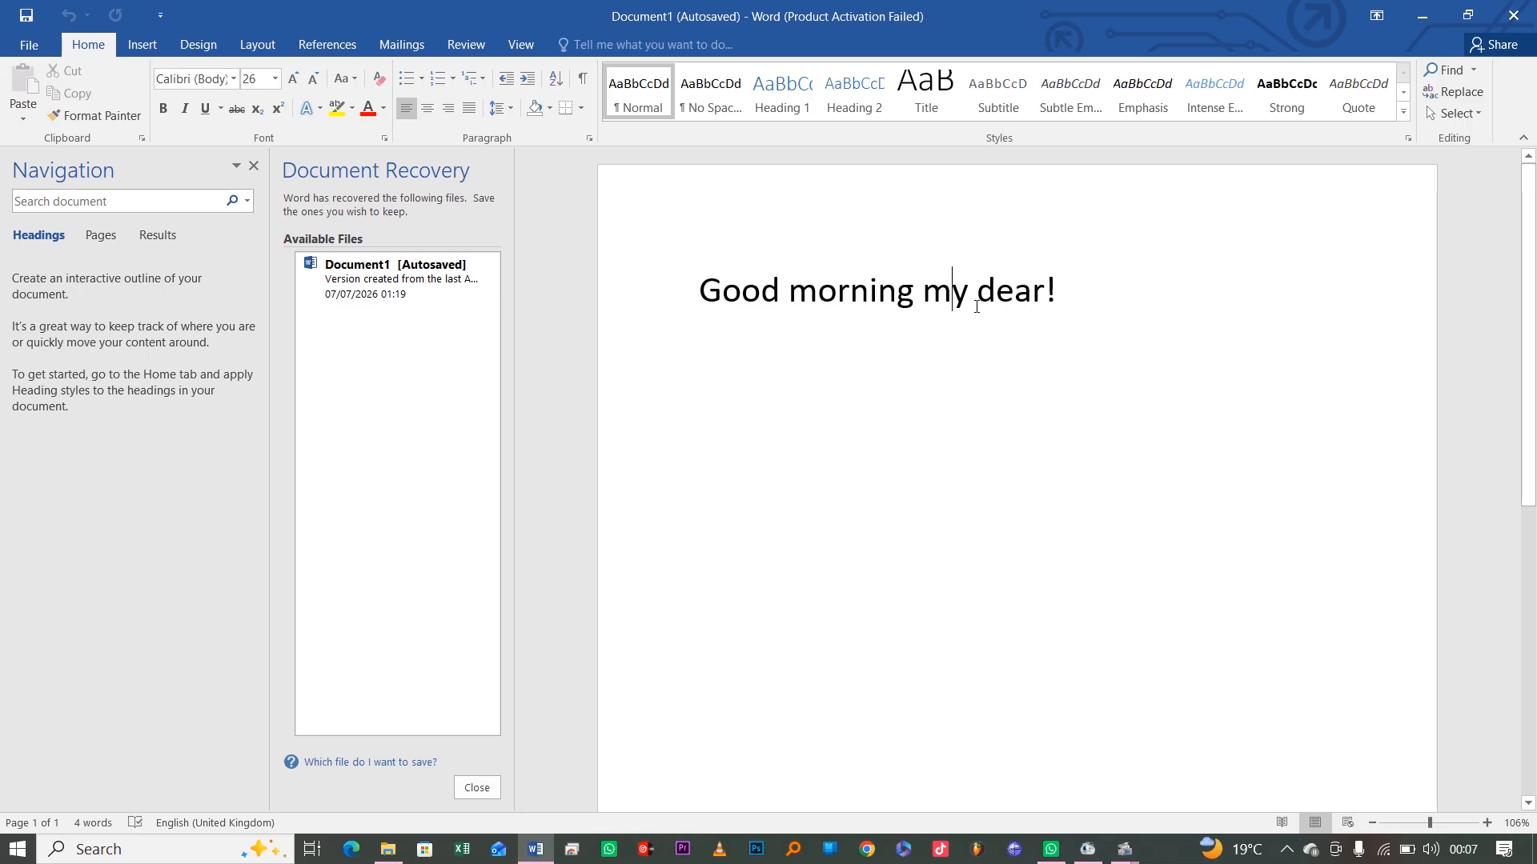
drag(1060, 293, 974, 296)
click(1085, 310)
drag(1056, 293, 938, 306)
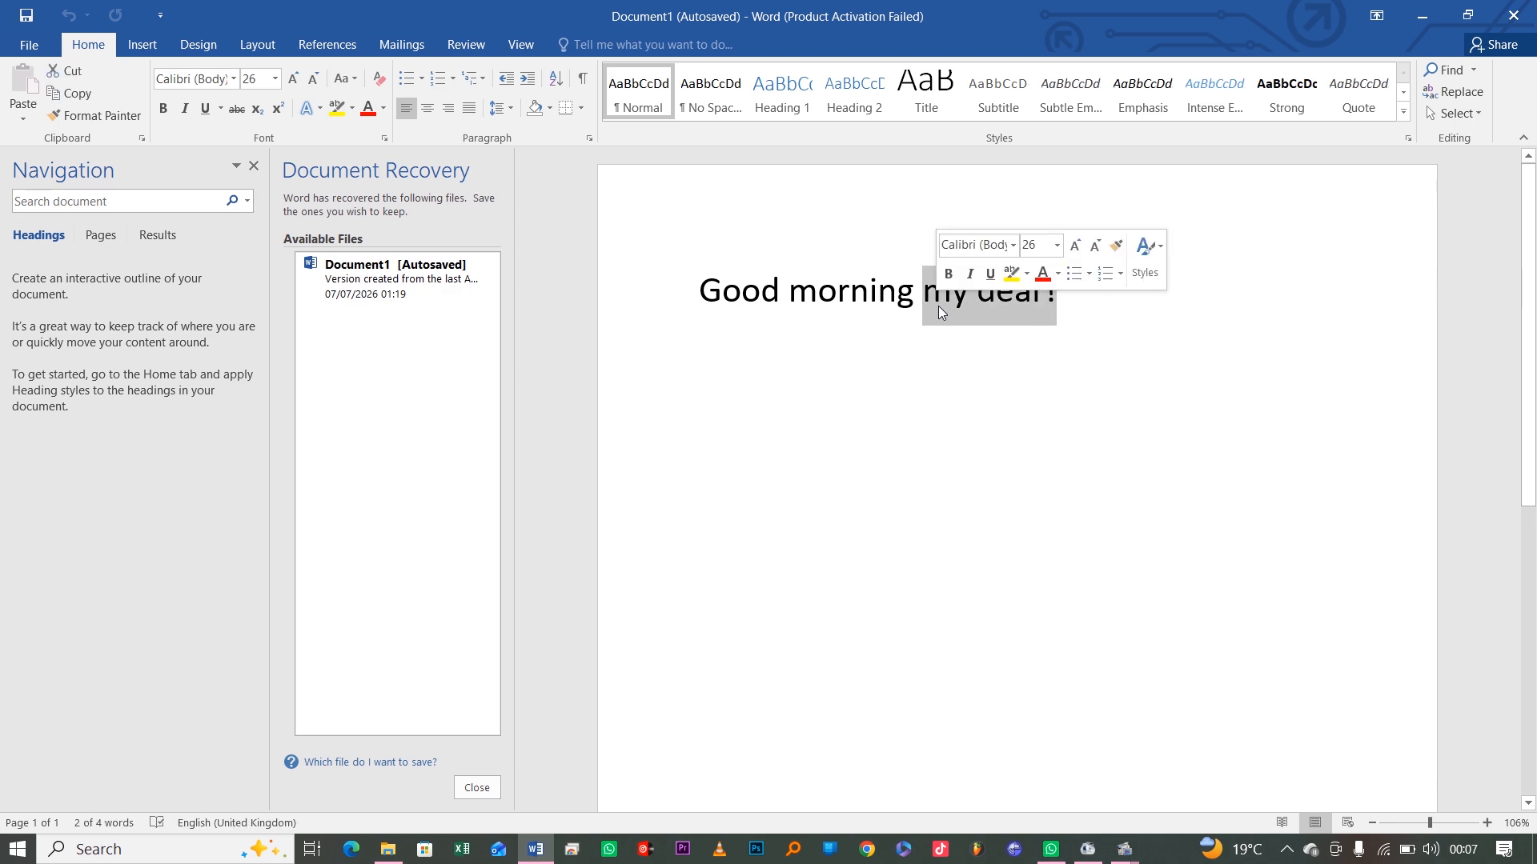
click(1069, 292)
drag(1058, 297, 760, 307)
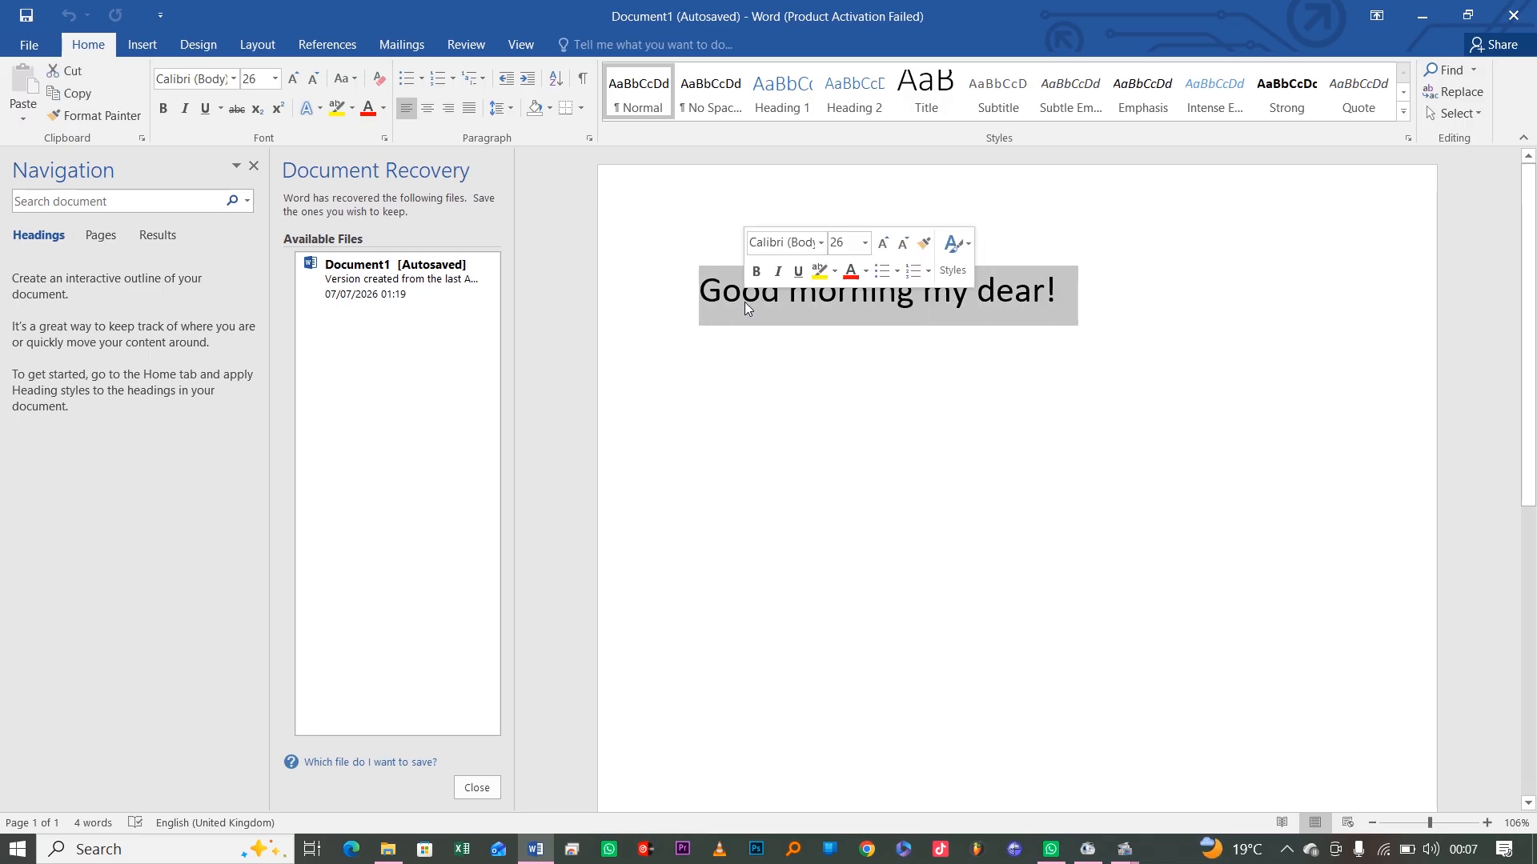
click(1047, 292)
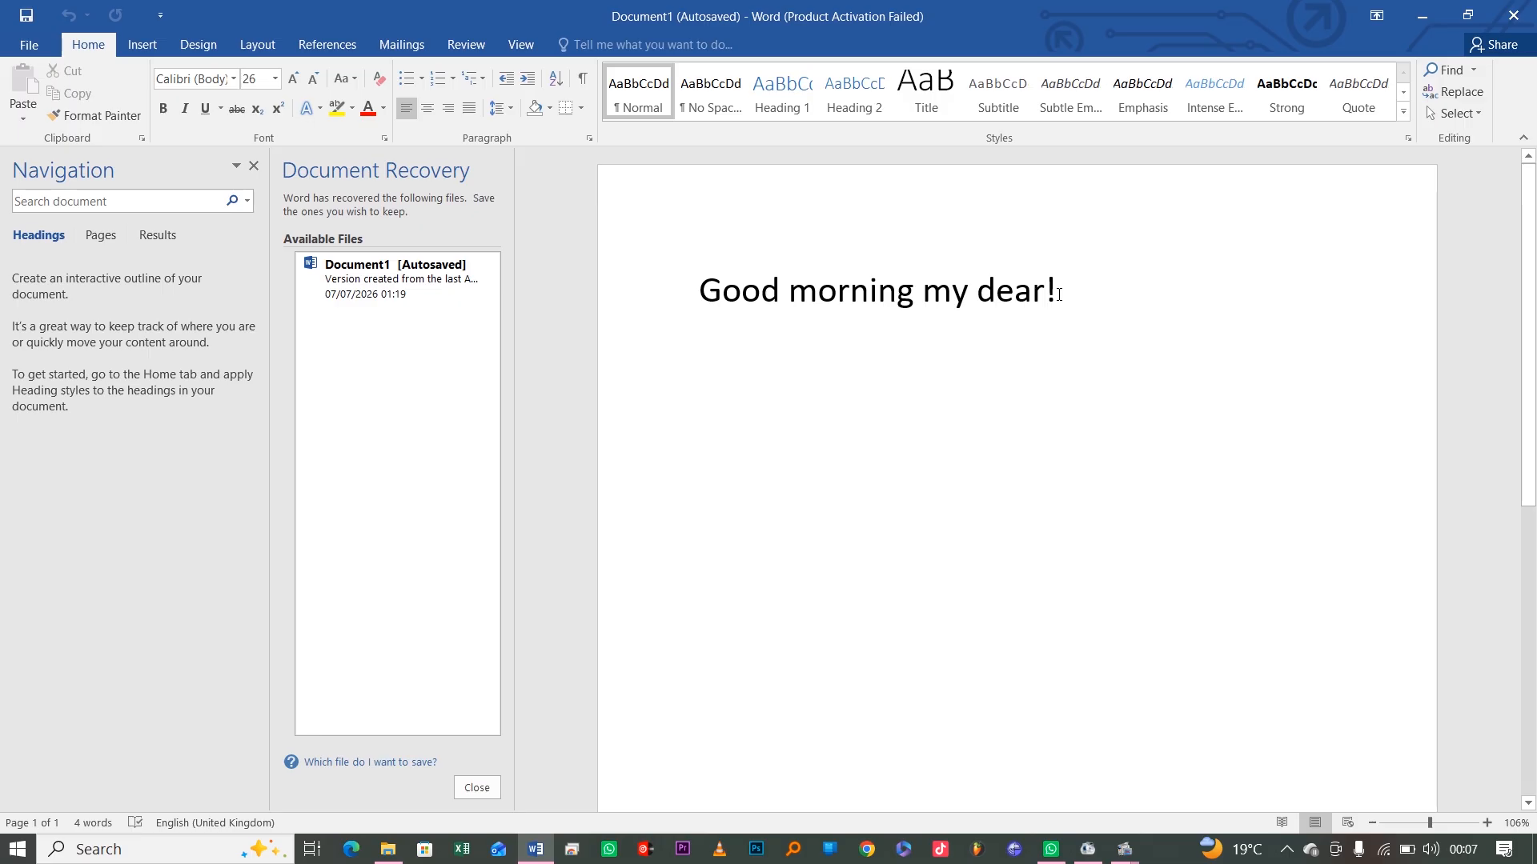
drag(1058, 295, 976, 298)
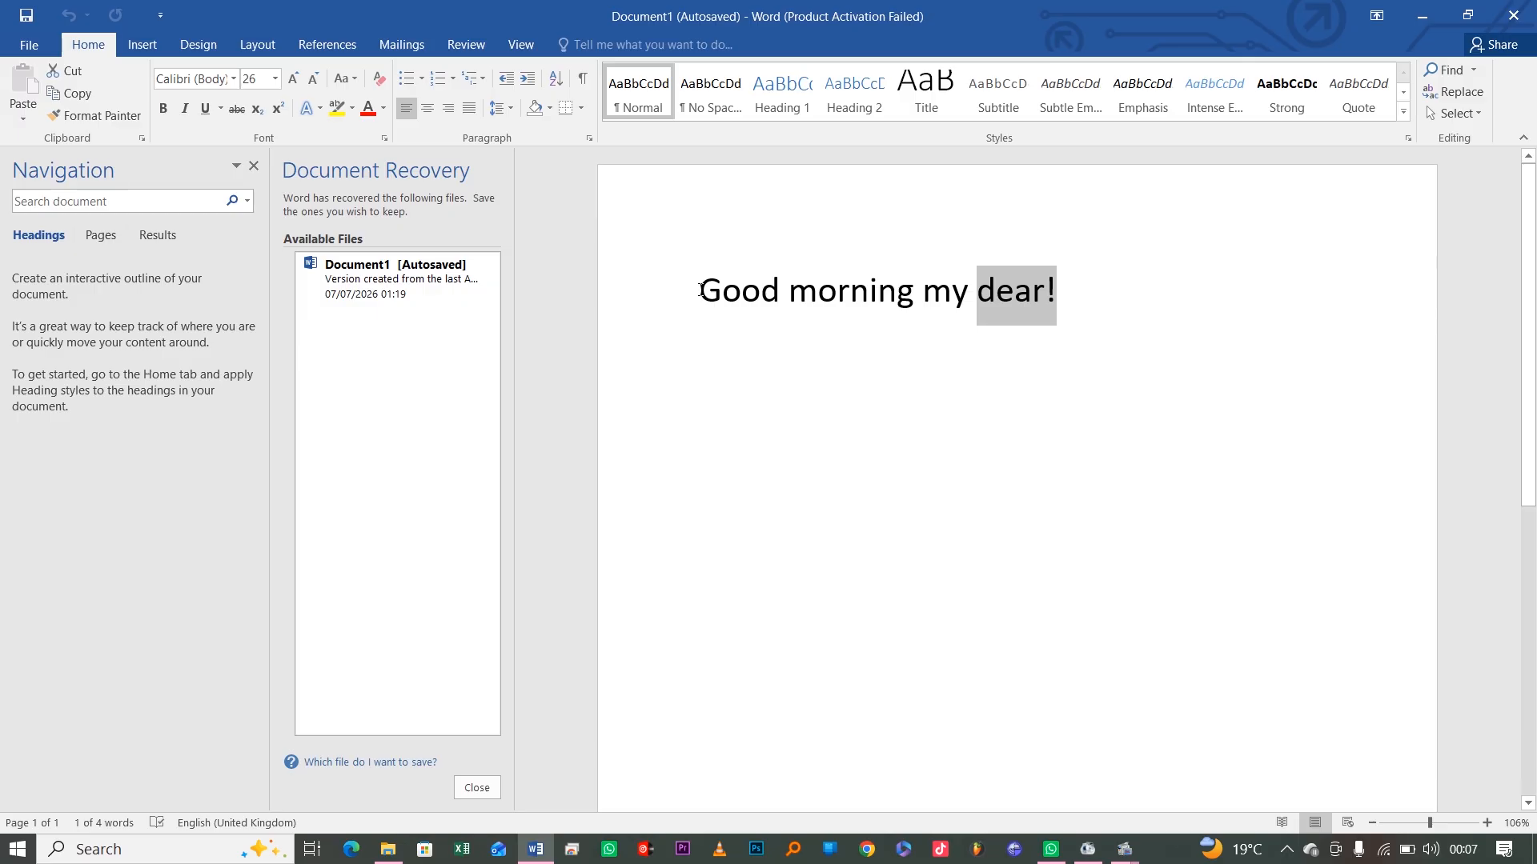
drag(700, 290, 834, 309)
click(1070, 294)
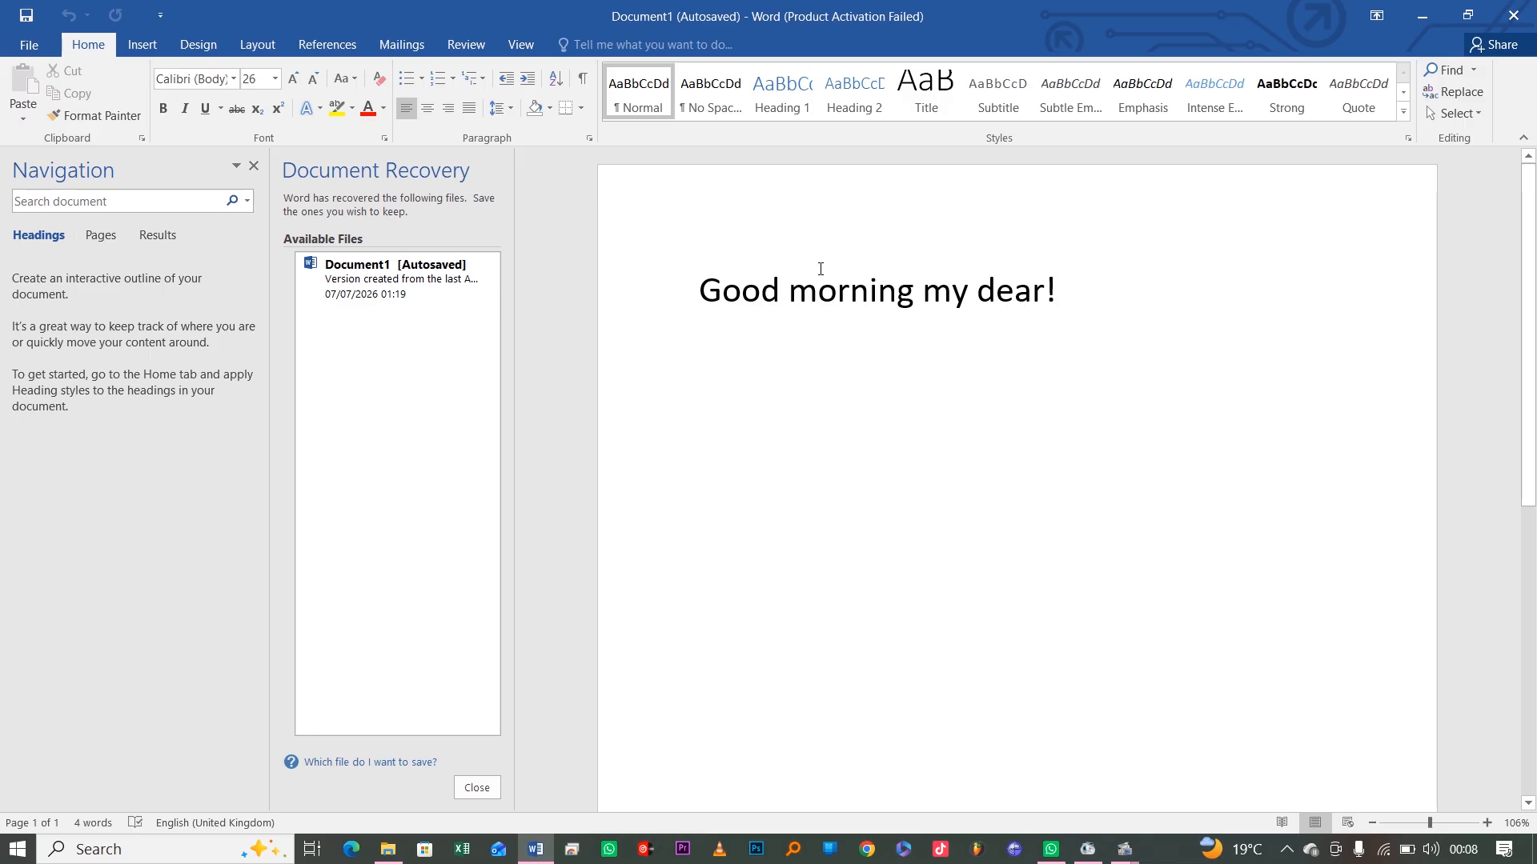
- Try selecting the word "morning" in the greeting, starting from its end and from its beginning
click(654, 300)
click(1031, 298)
drag(914, 298, 809, 302)
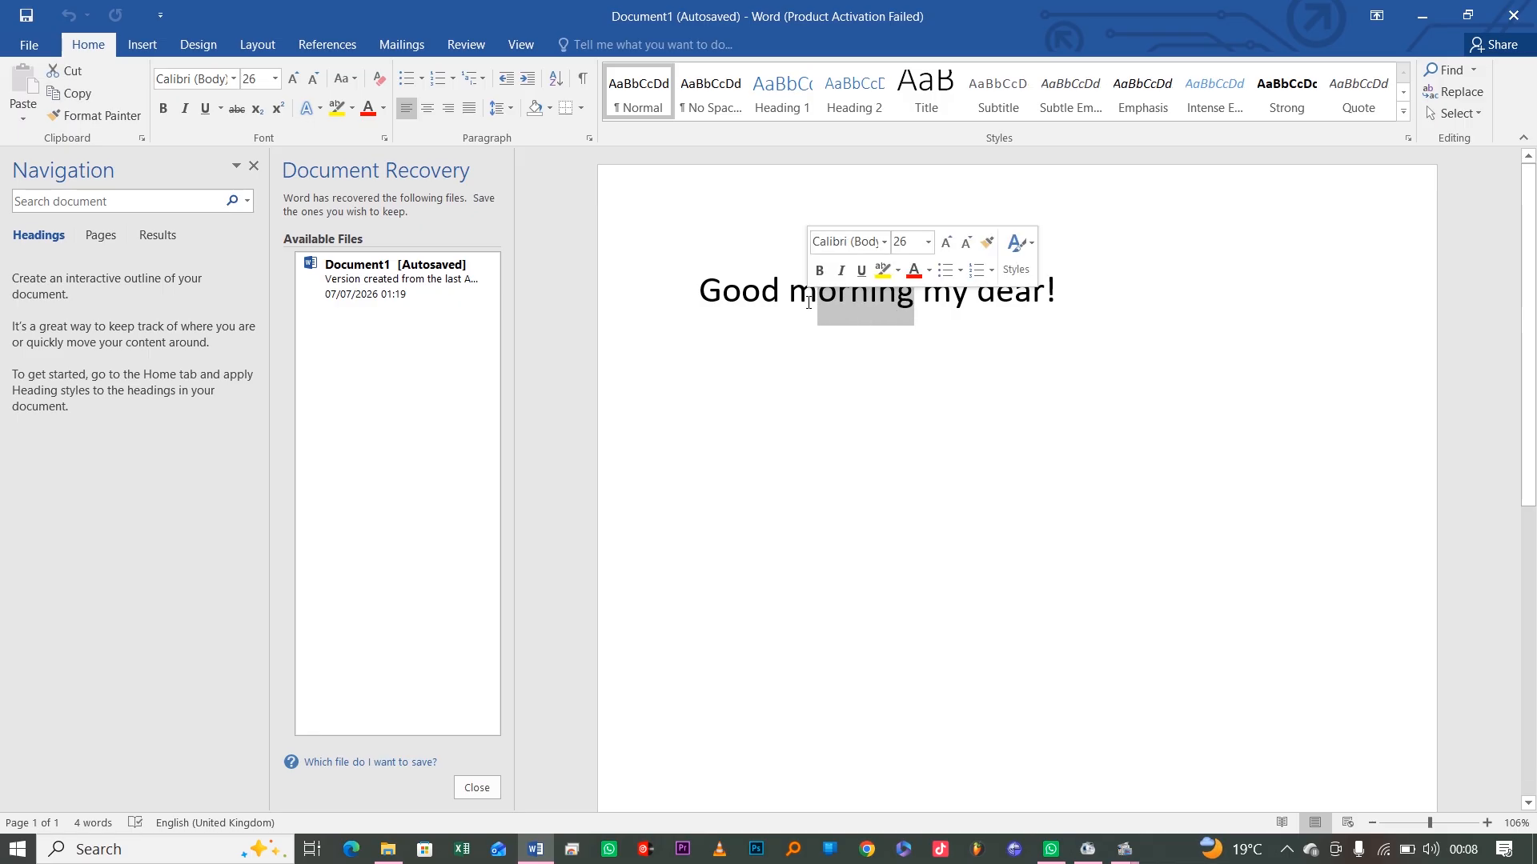
click(891, 313)
drag(792, 297, 912, 290)
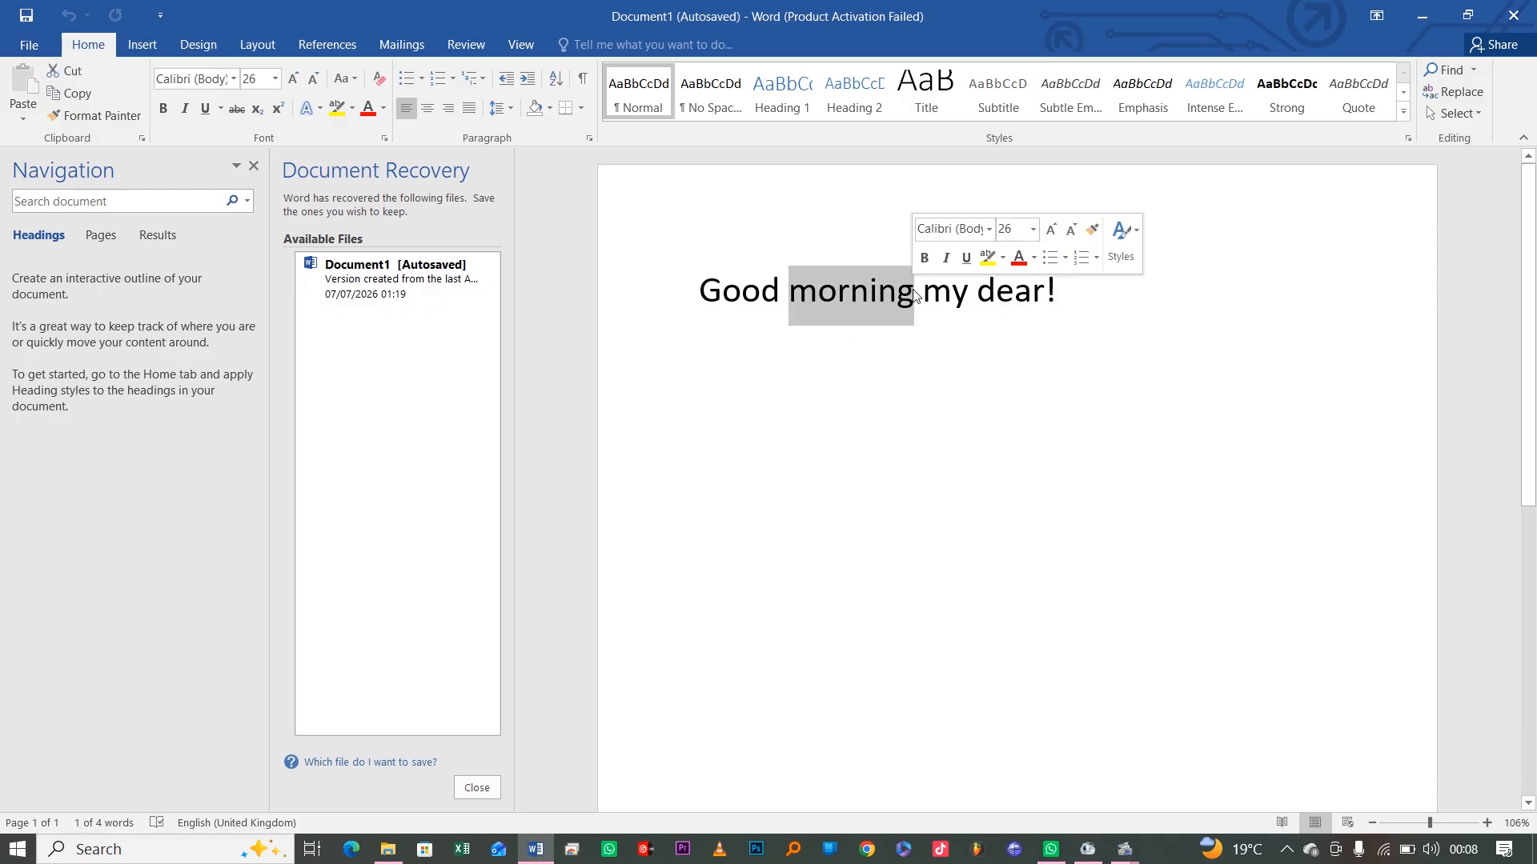
click(841, 298)
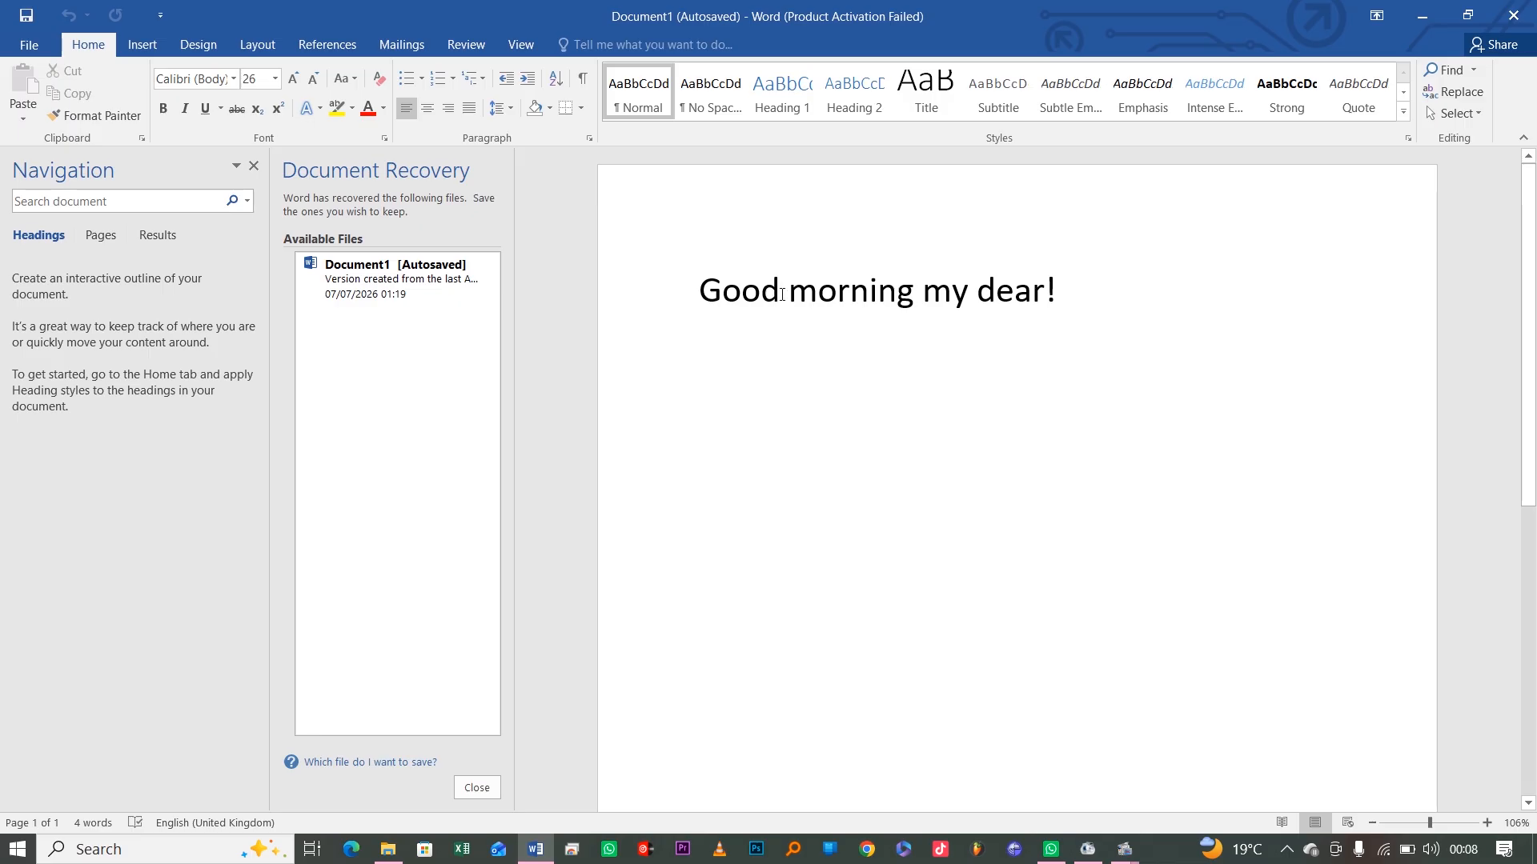
- Copy the word "morning" from the greeting and paste it after "dear!" at the end of the line
click(789, 297)
drag(803, 298, 914, 295)
key(ctrl+c)
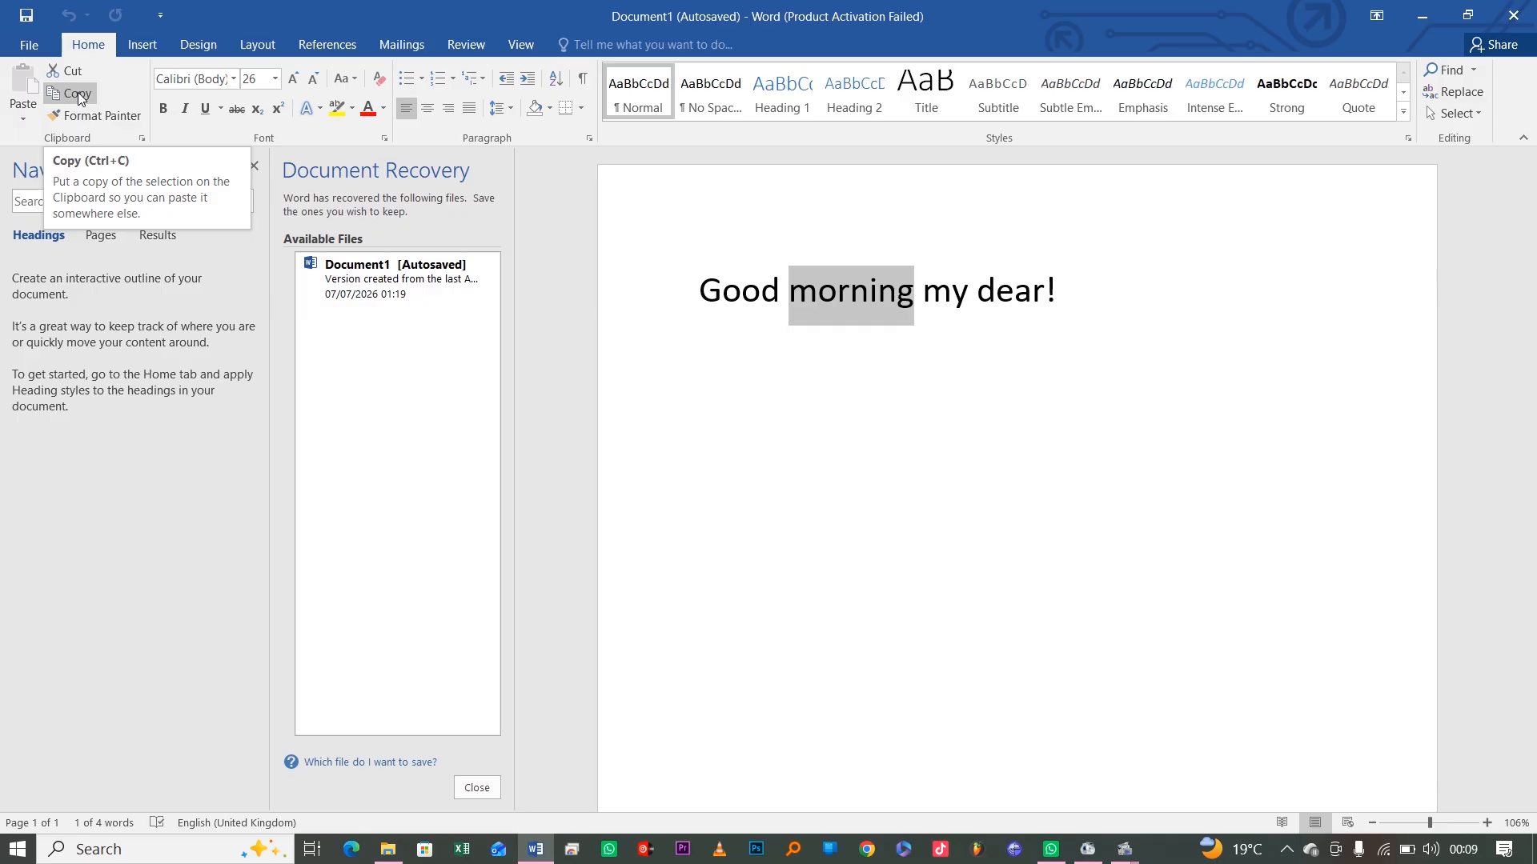
click(77, 93)
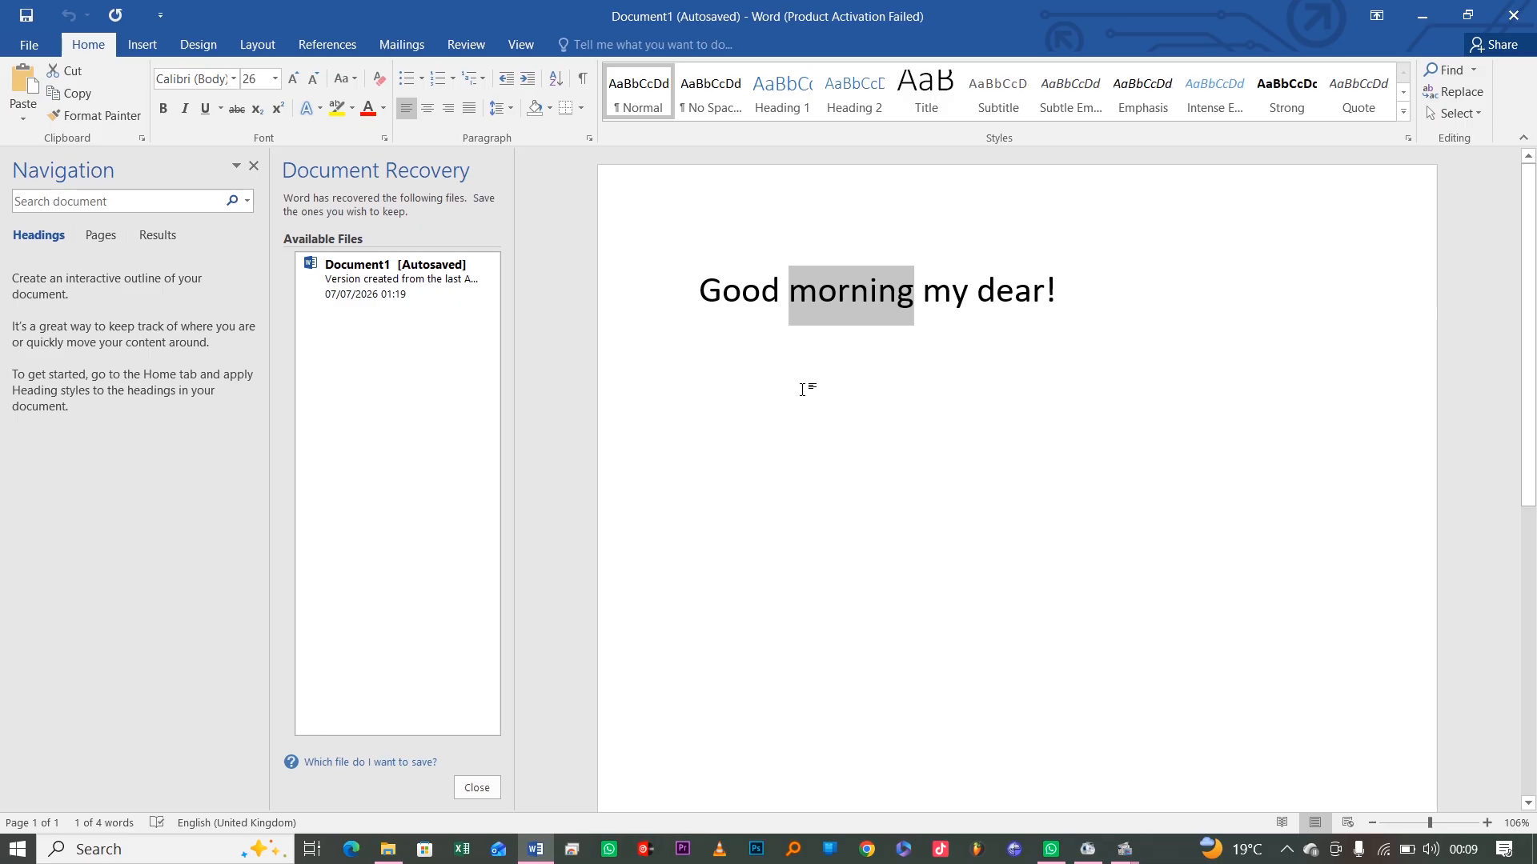
click(77, 92)
click(1073, 290)
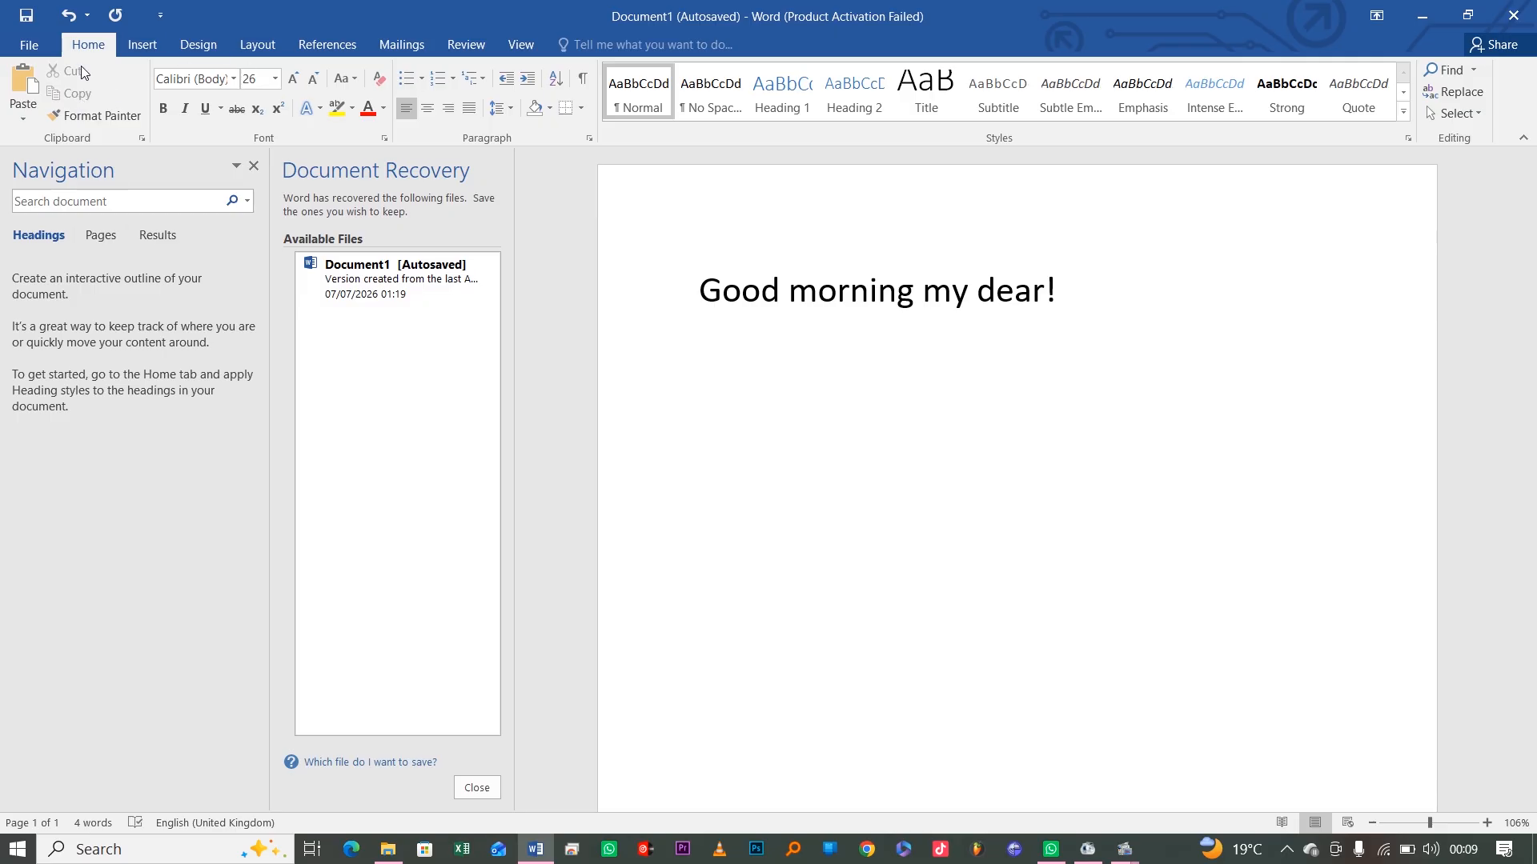
click(23, 93)
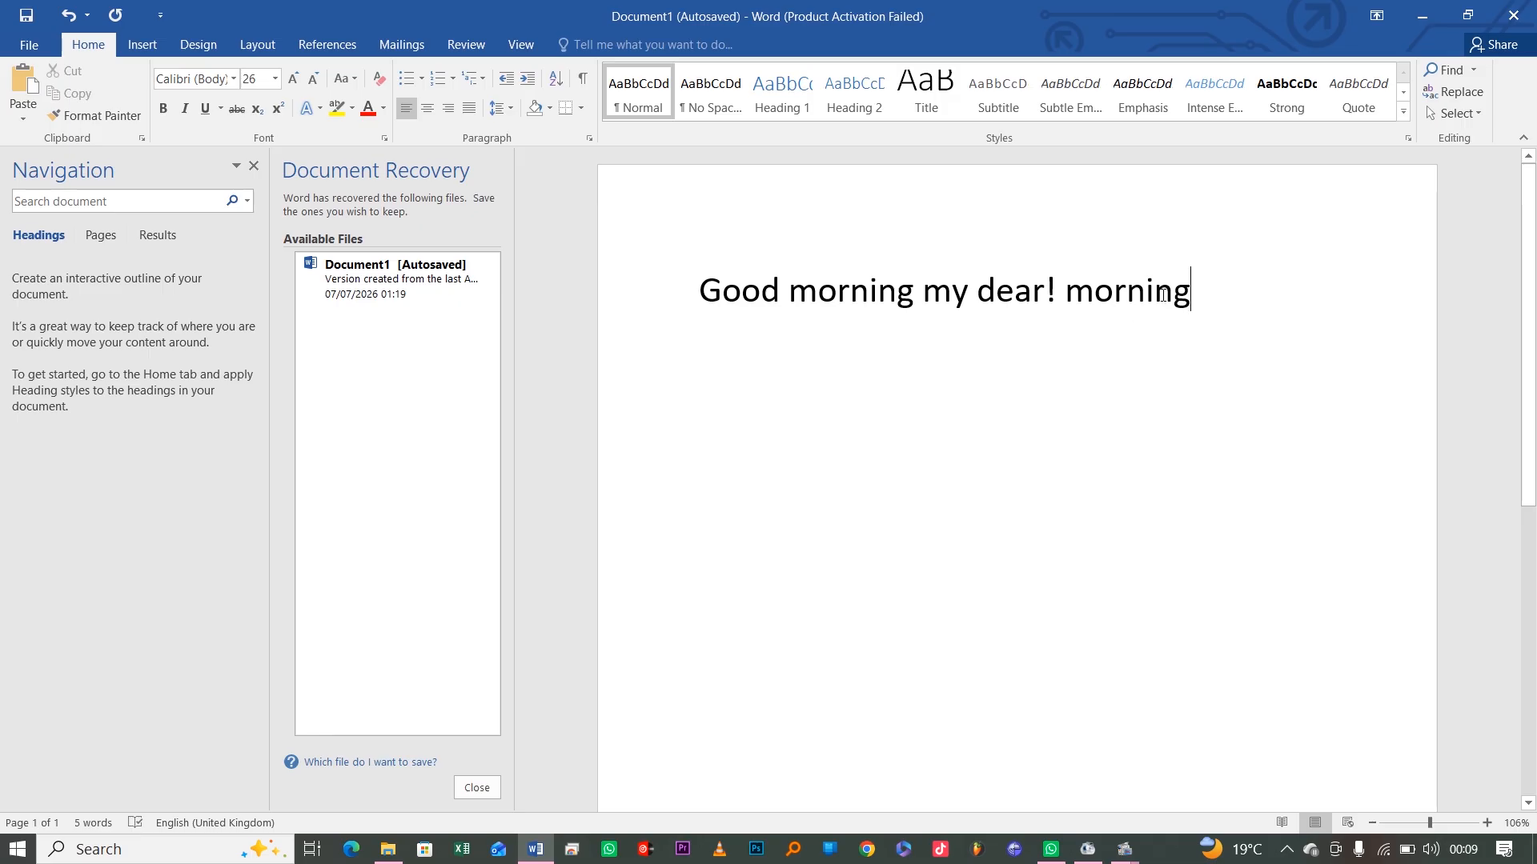
- Compare the pasted "morning" at the line's end with the original word after "Good" by selecting each
drag(1188, 297, 1066, 304)
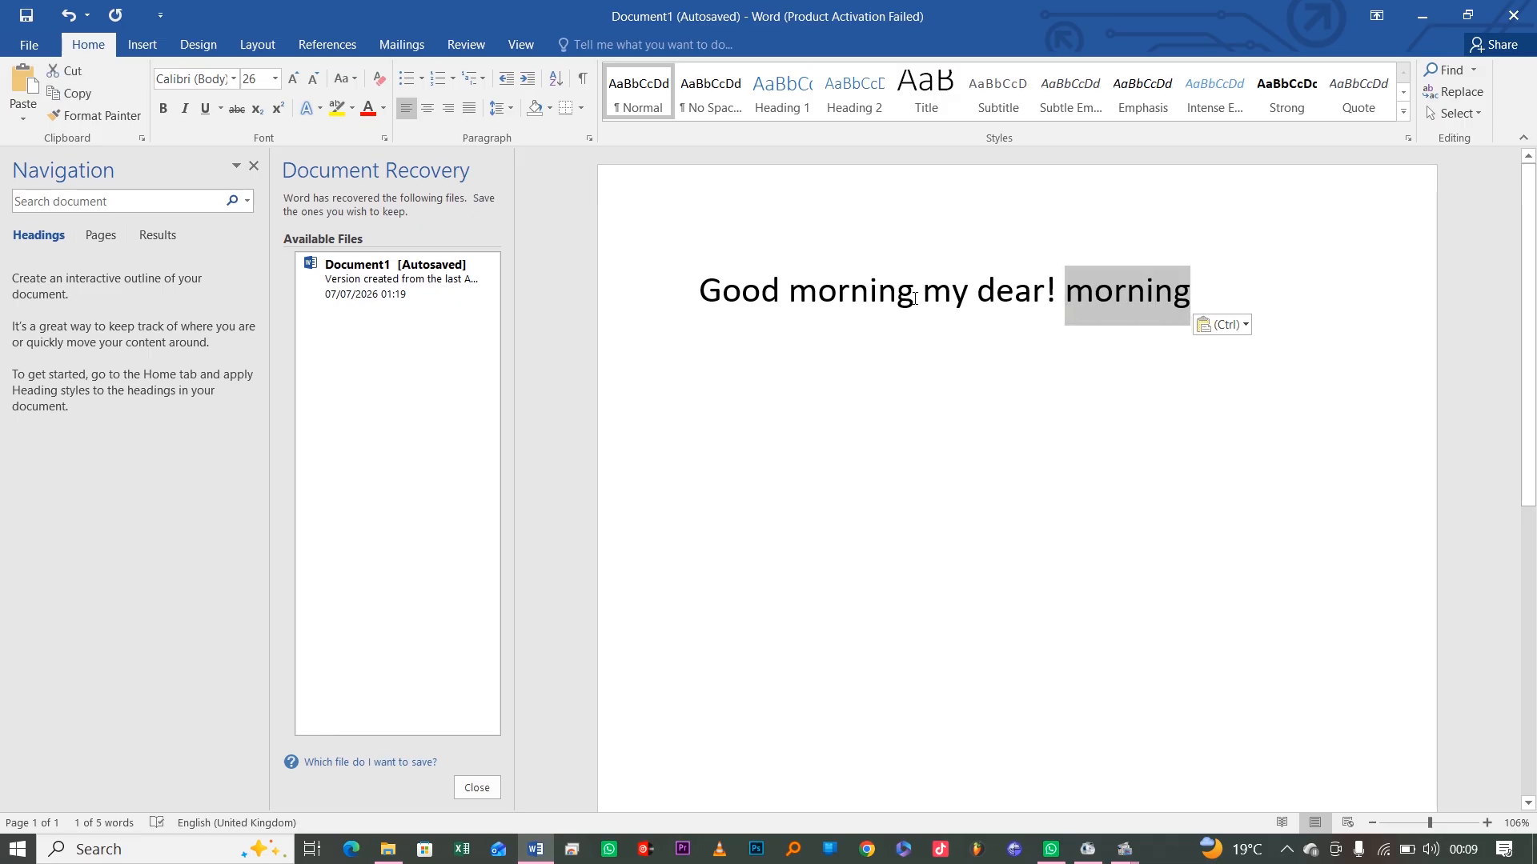
drag(917, 297, 800, 294)
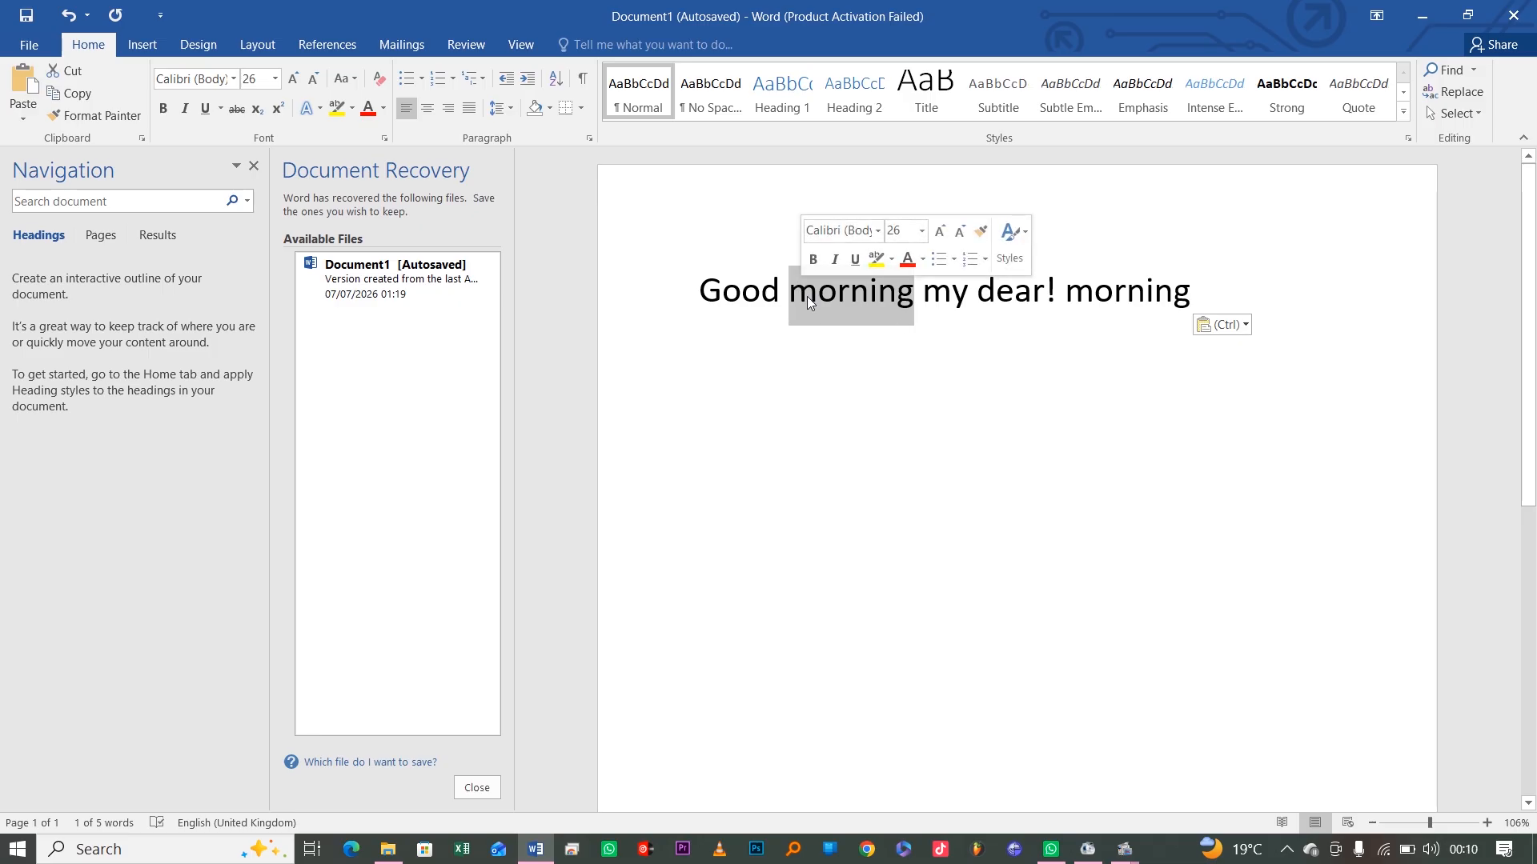
click(913, 307)
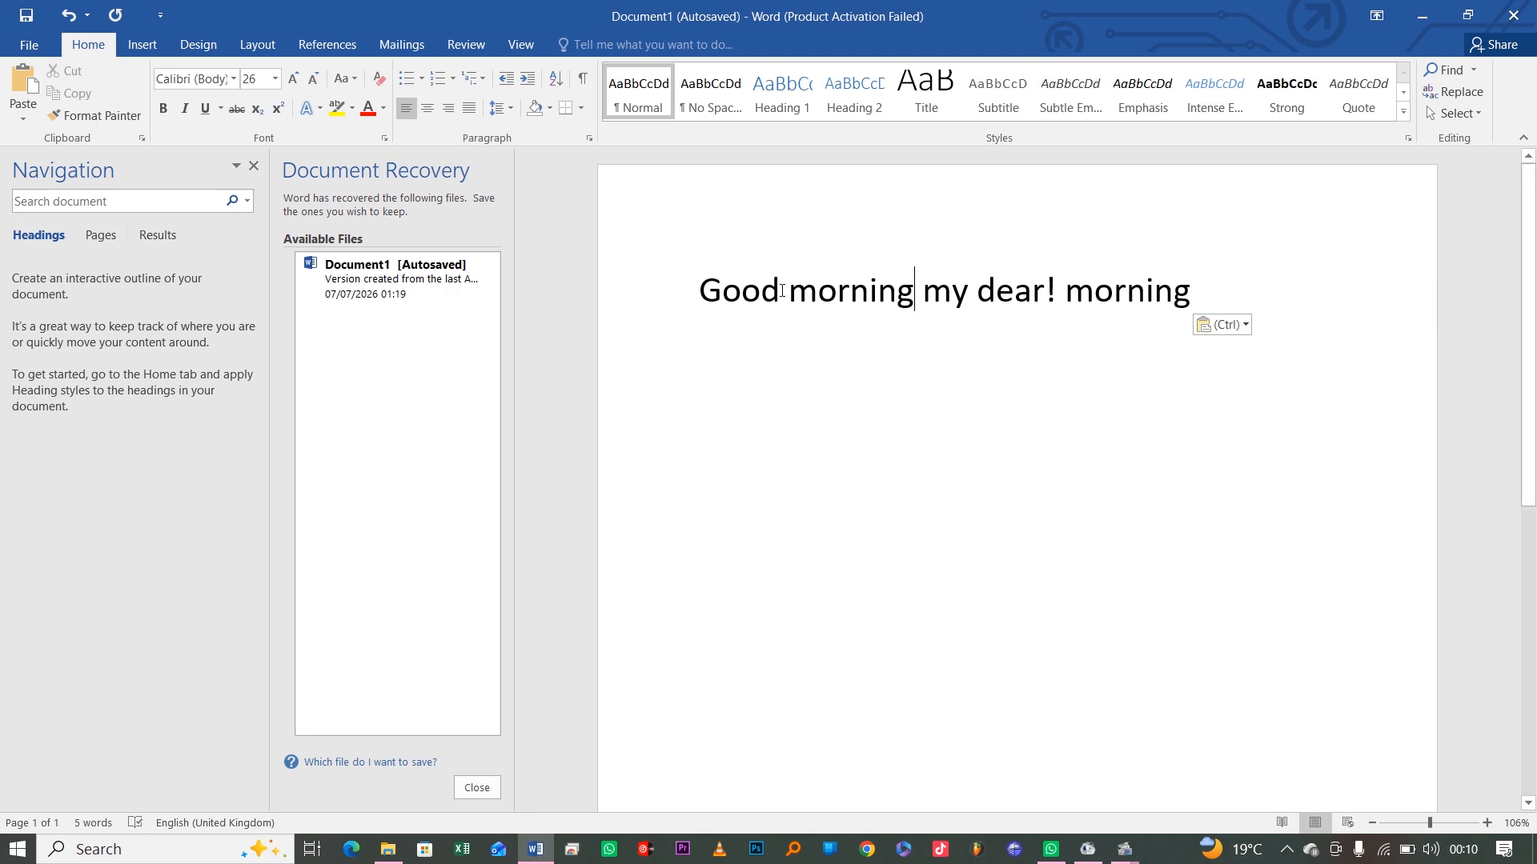
- Cut the word "Good" from the start of the line and paste it after the last word
drag(780, 291, 709, 296)
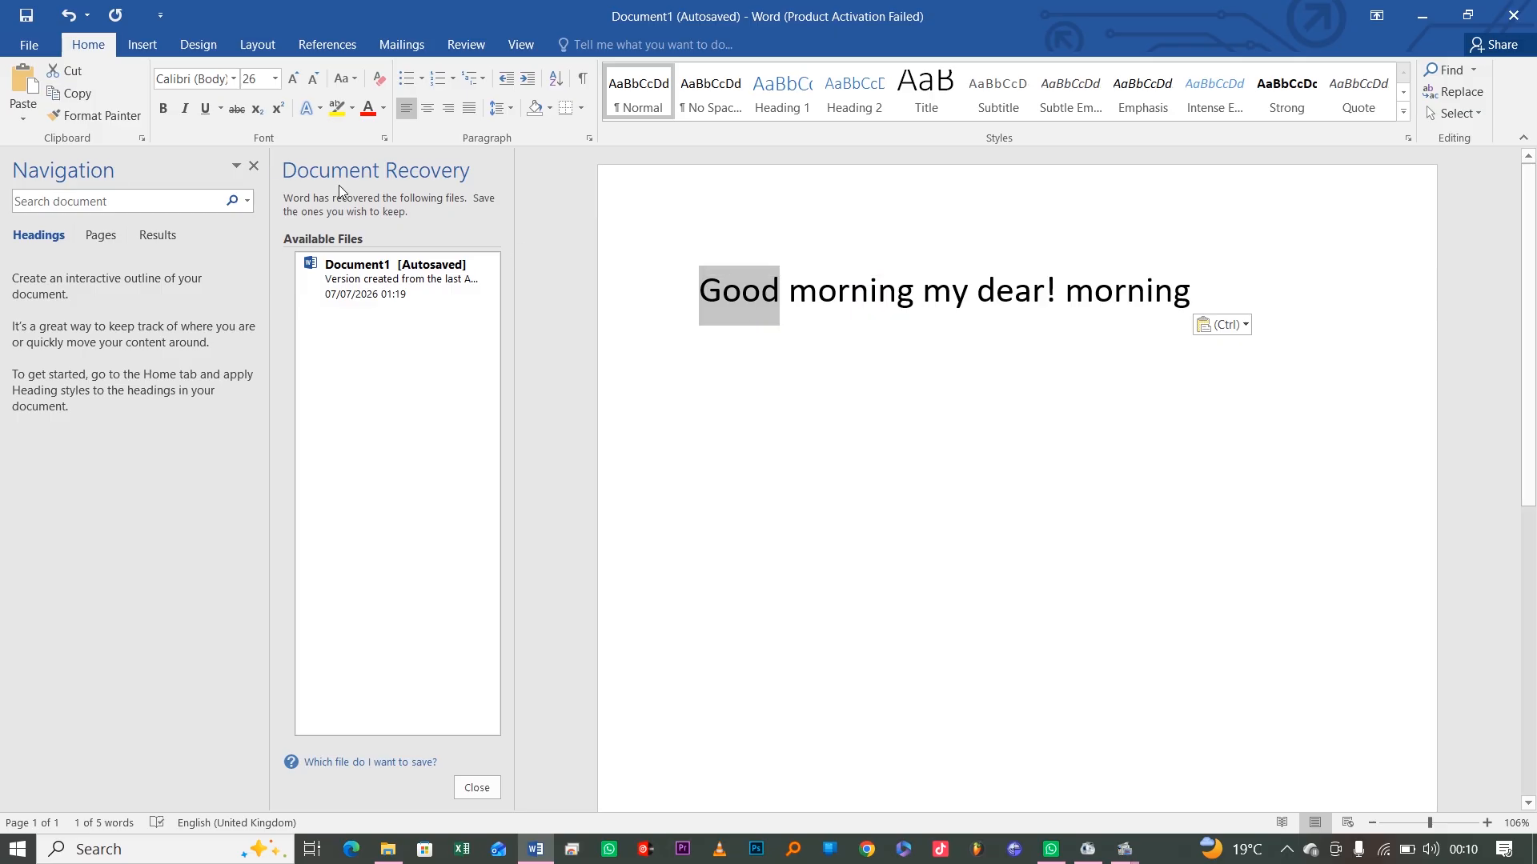
click(72, 71)
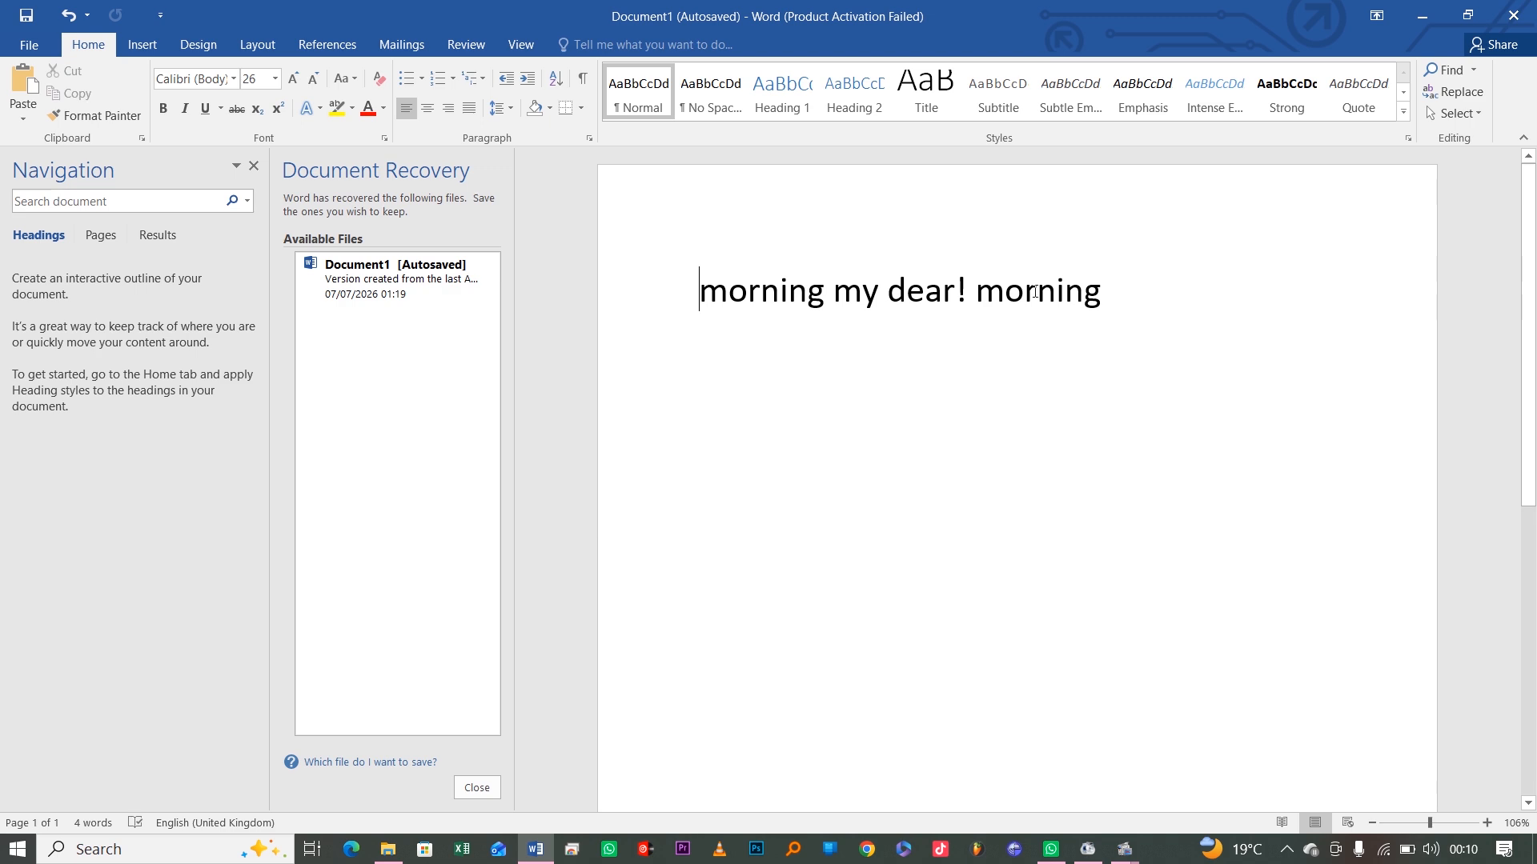
click(1116, 286)
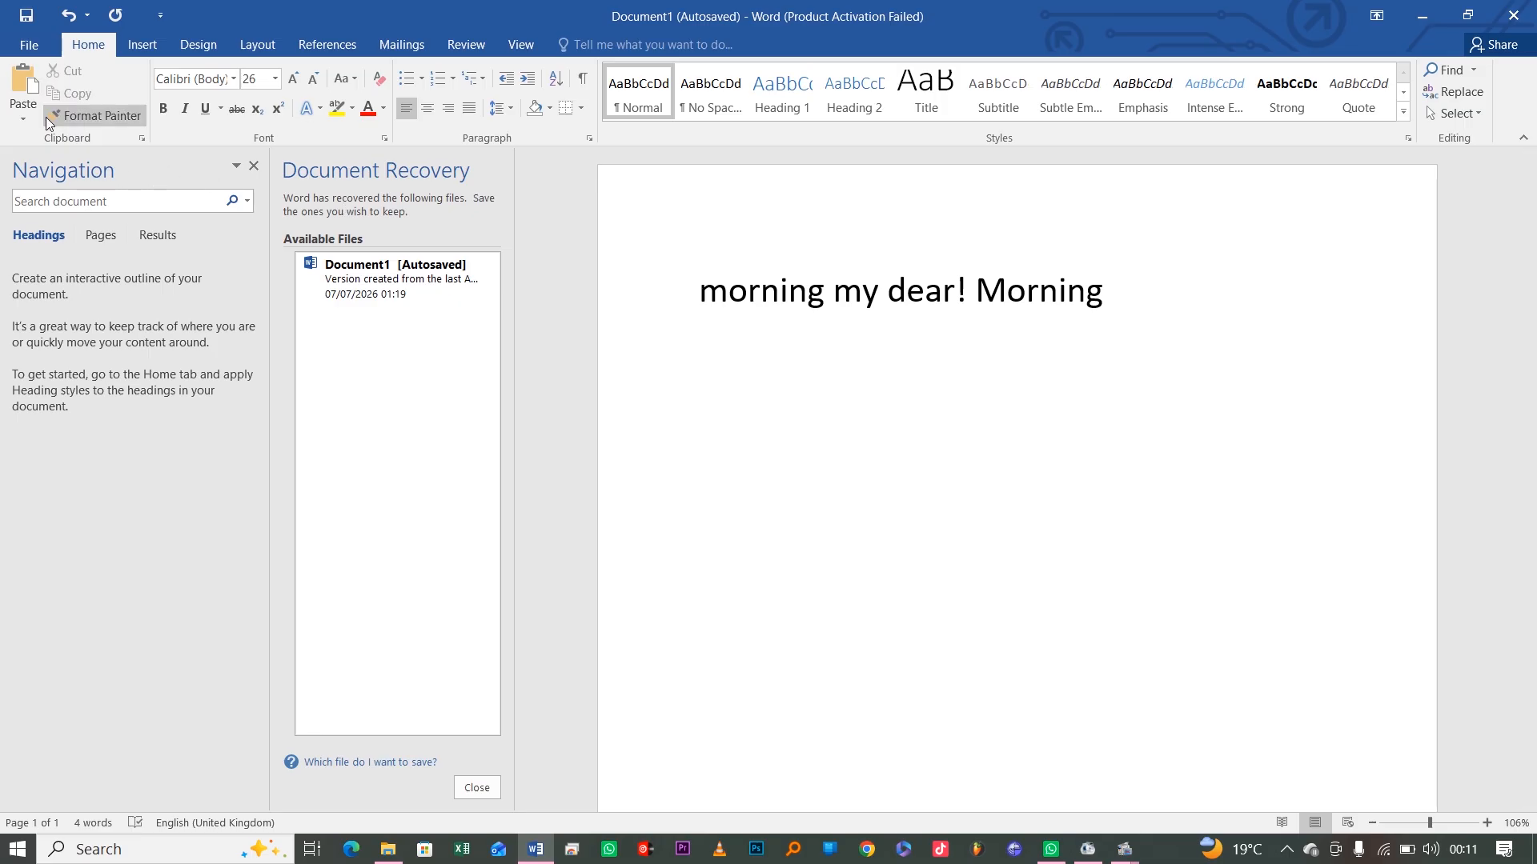
click(24, 86)
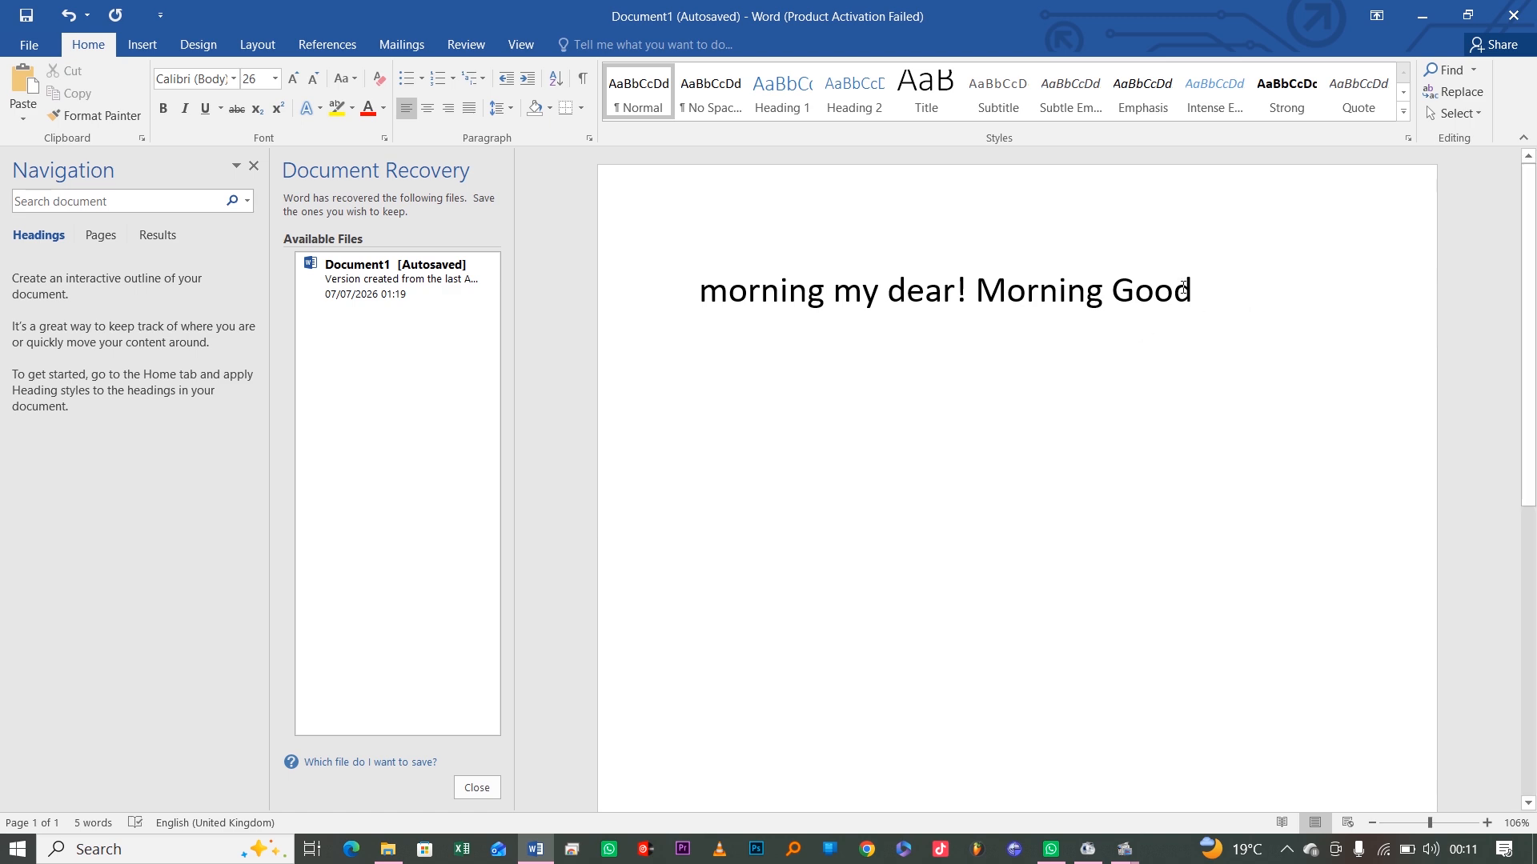
- Put a period directly after "Good" at the end of the line and start a new paragraph below
key(BackSpace)
text(.)
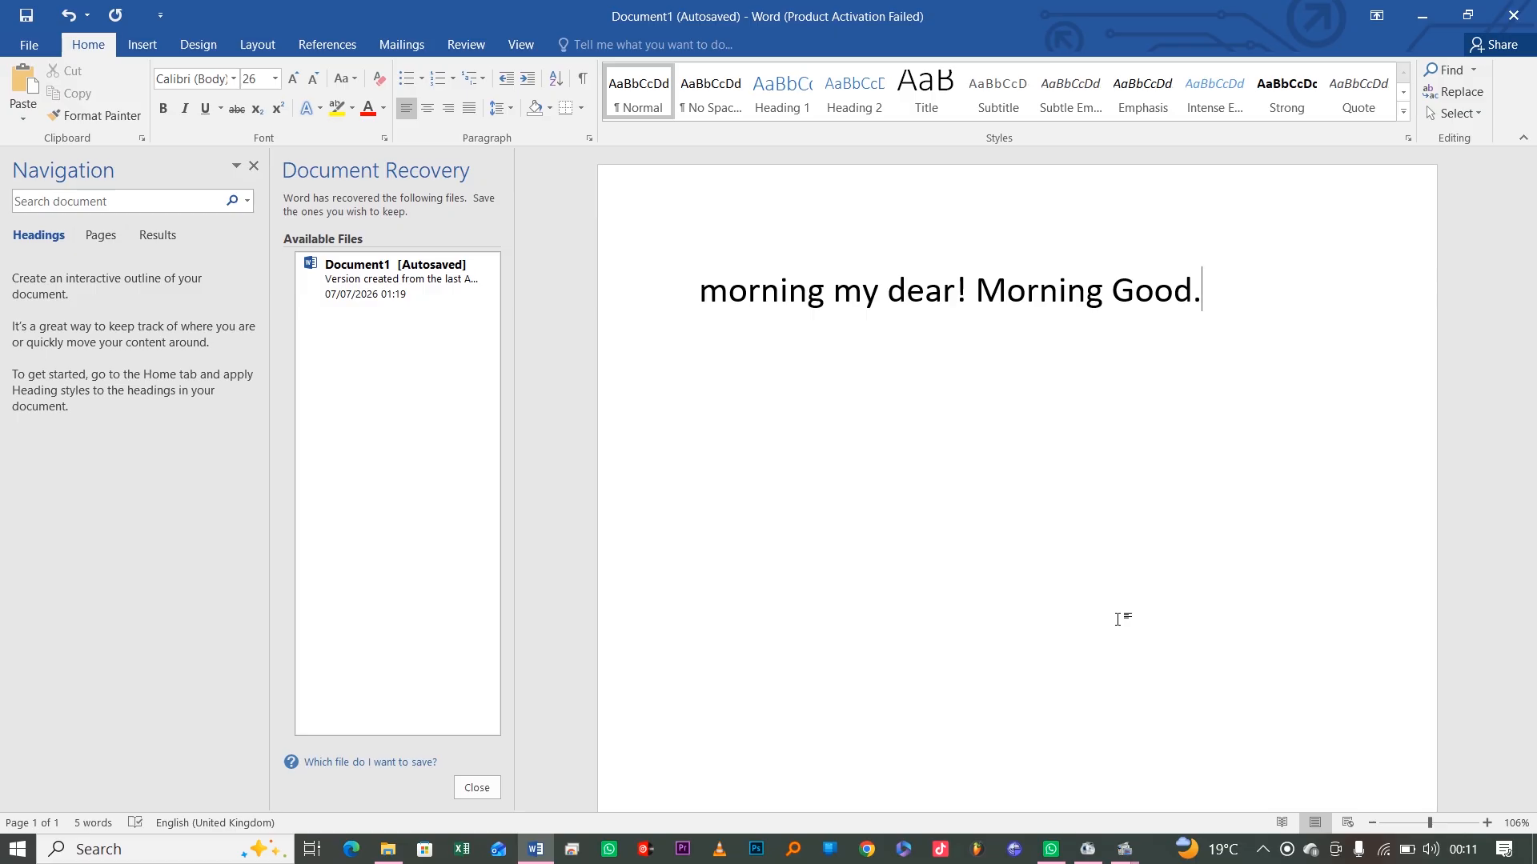
key(Return)
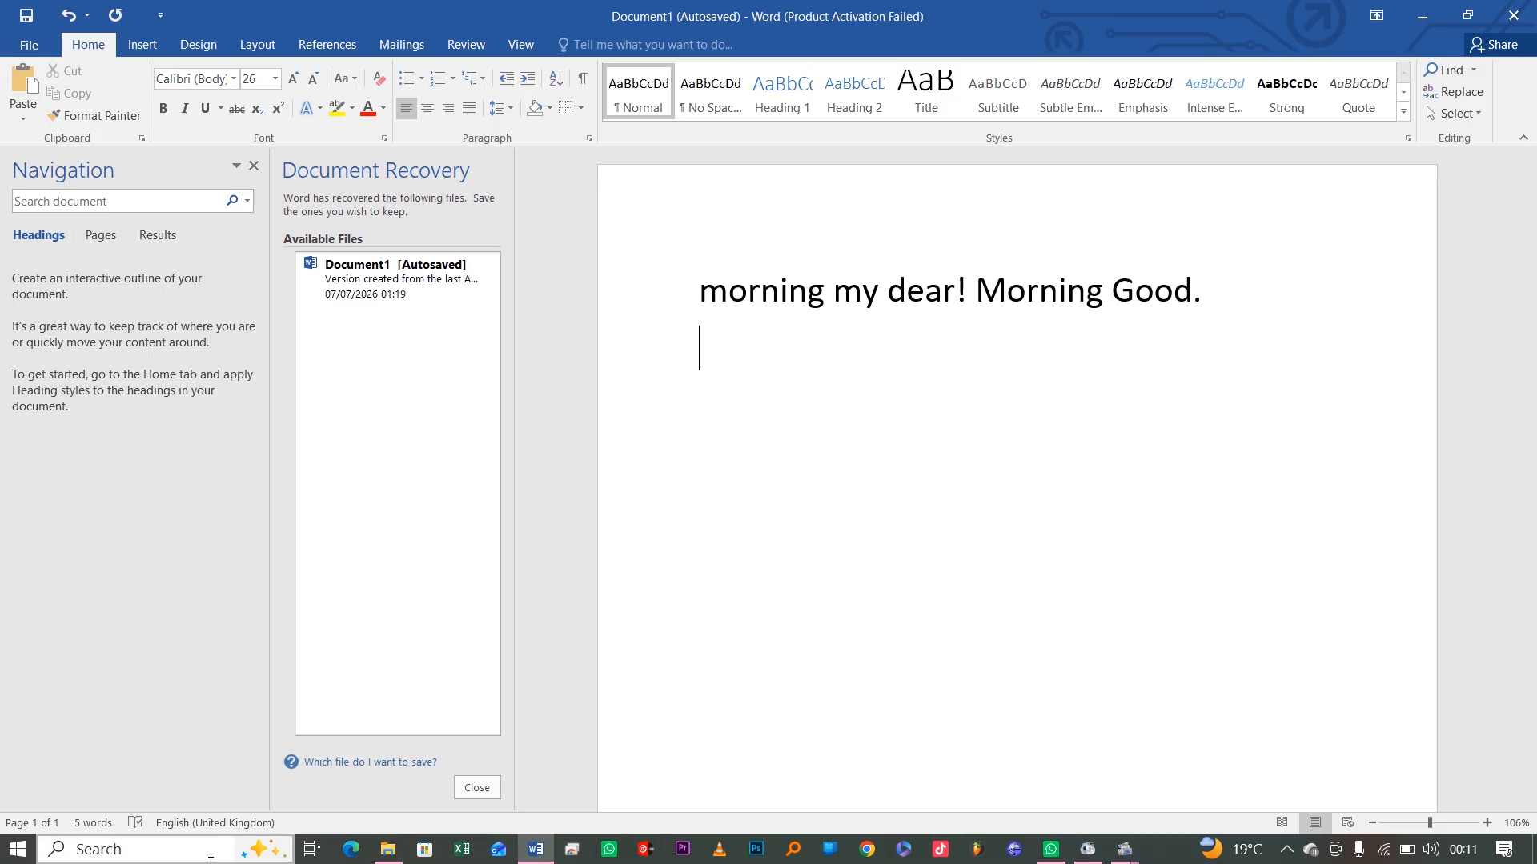
- Search Windows for "key", open the Keyboard control panel item to view its properties, and close the dialog
click(122, 850)
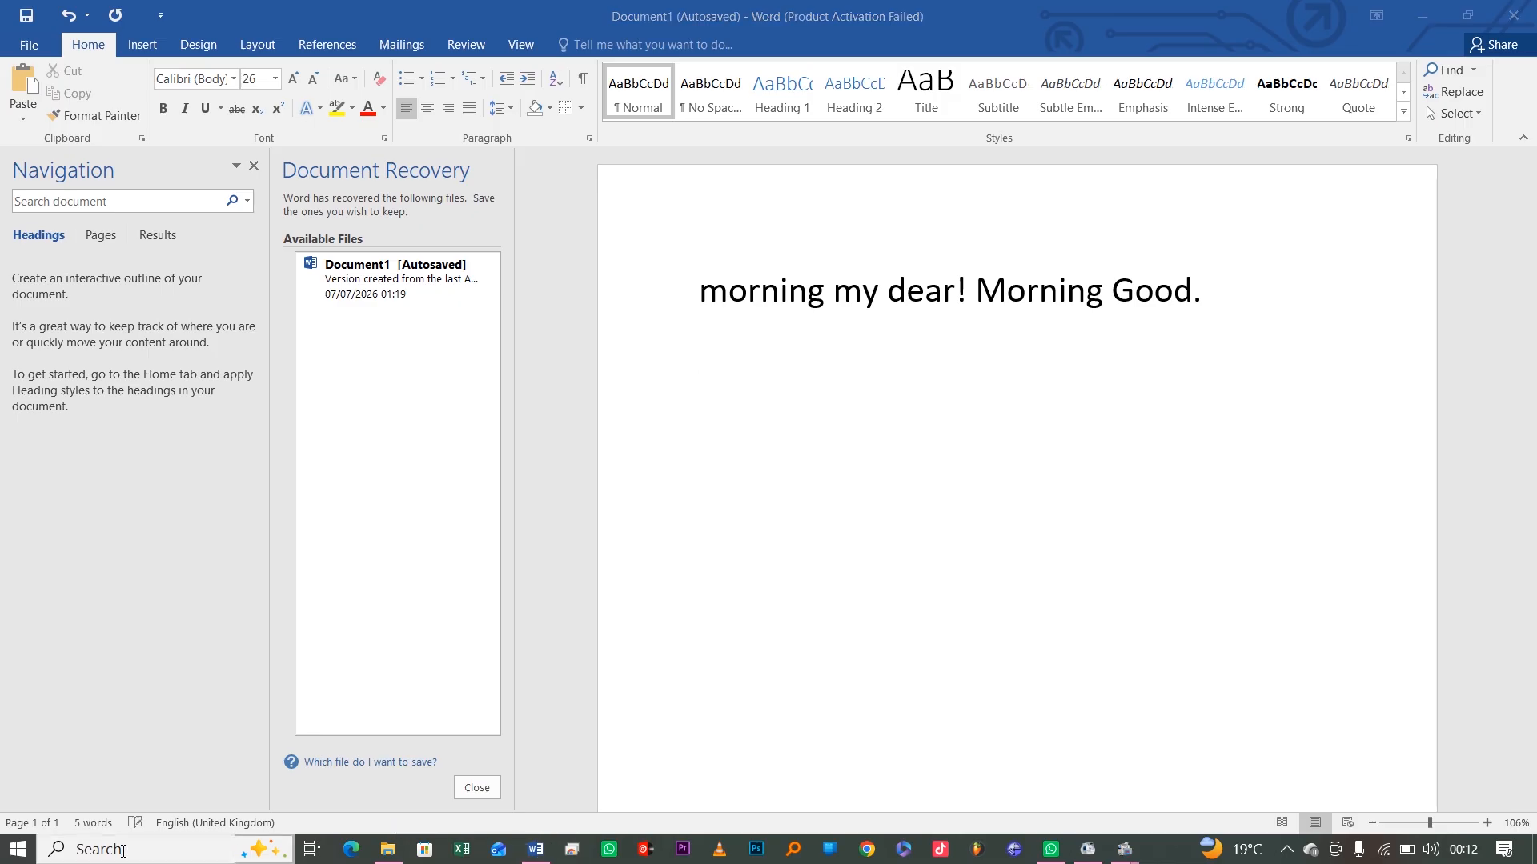
text(ke)
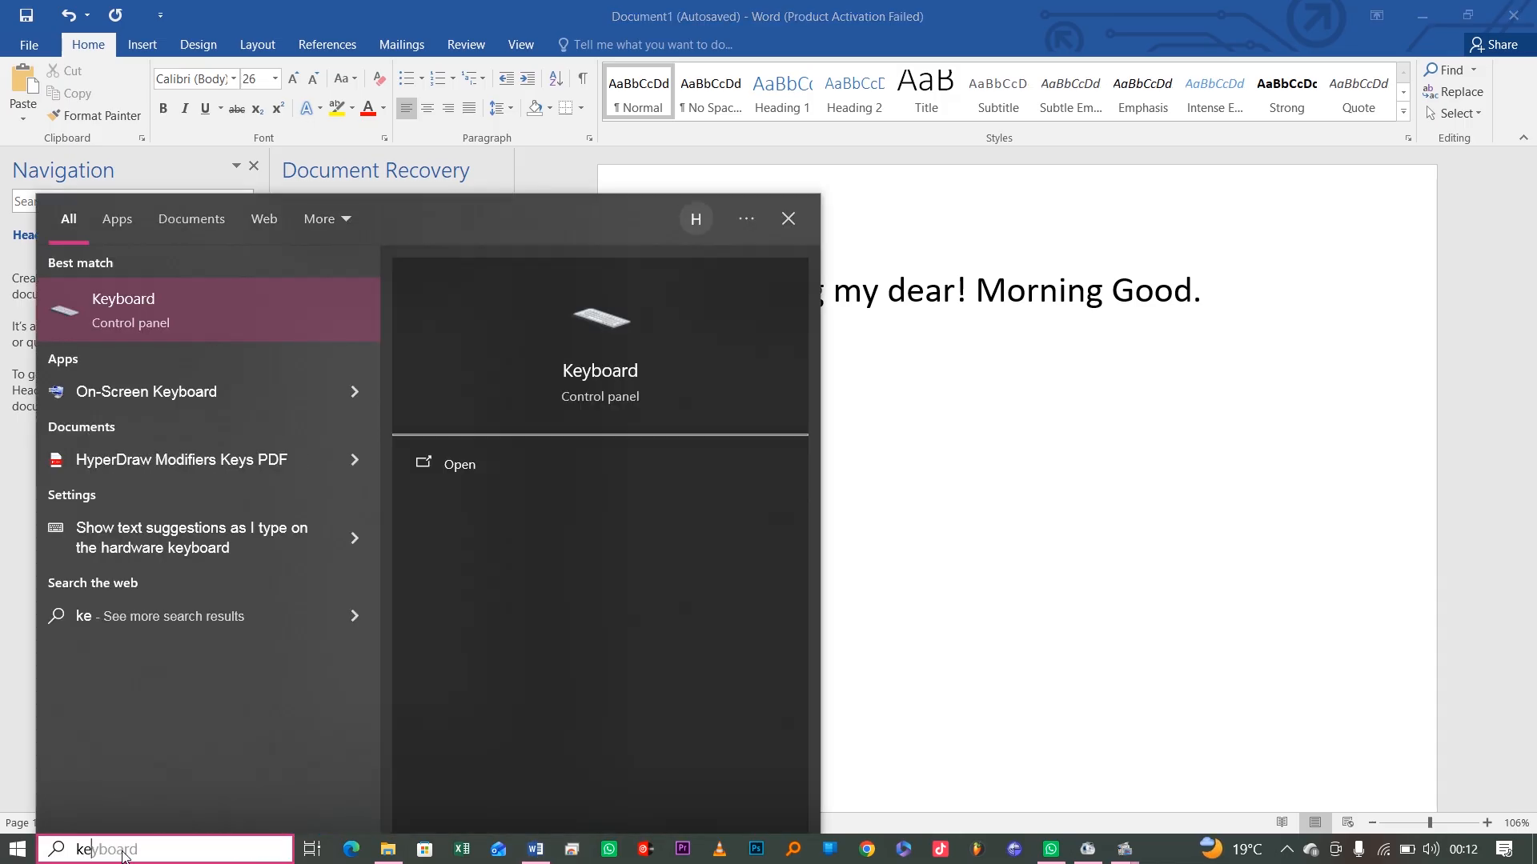
text(y)
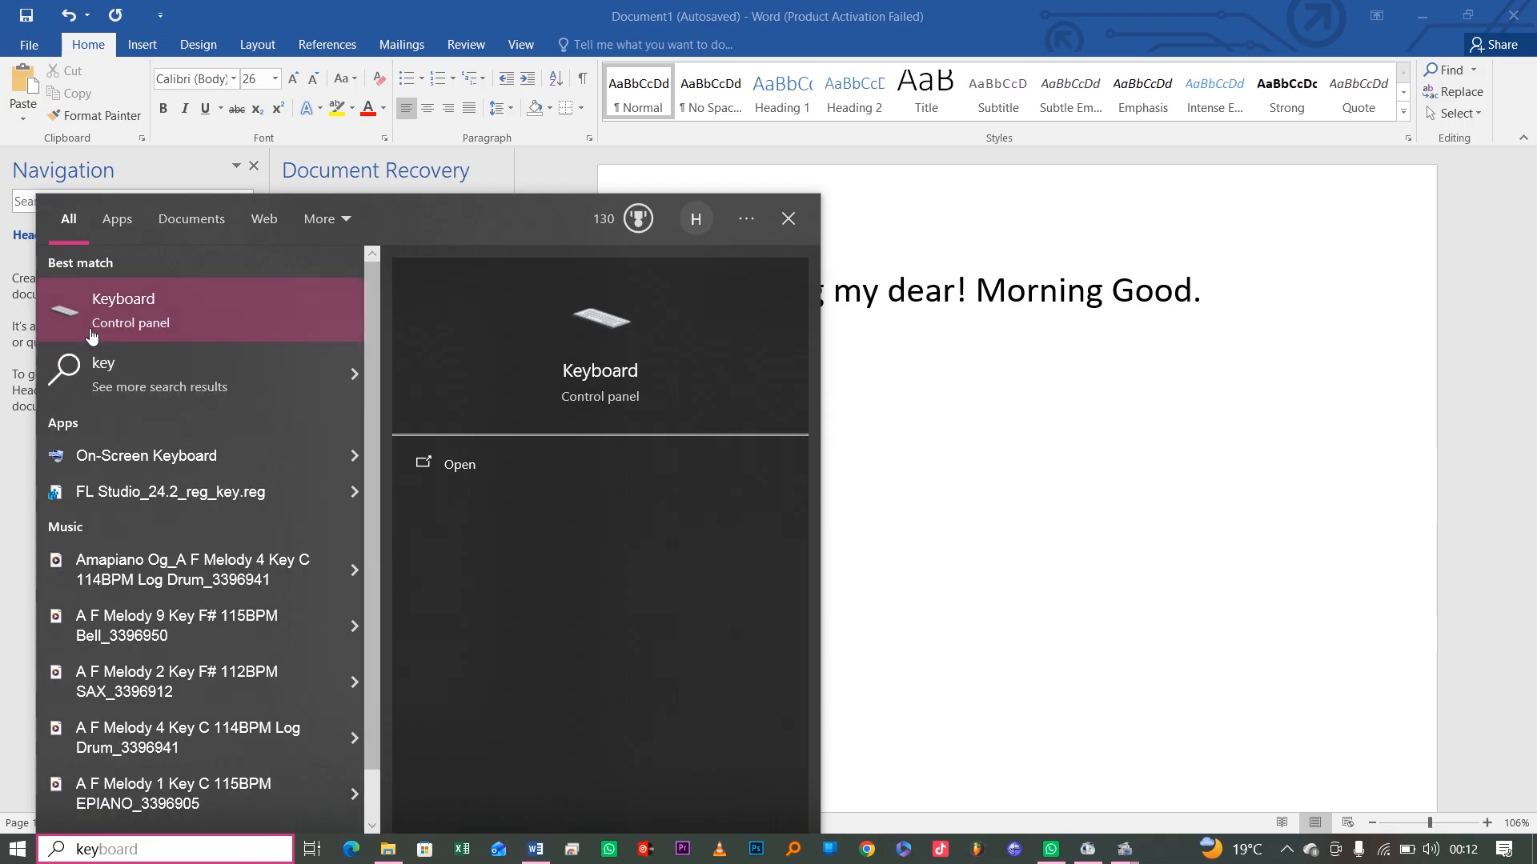
click(141, 299)
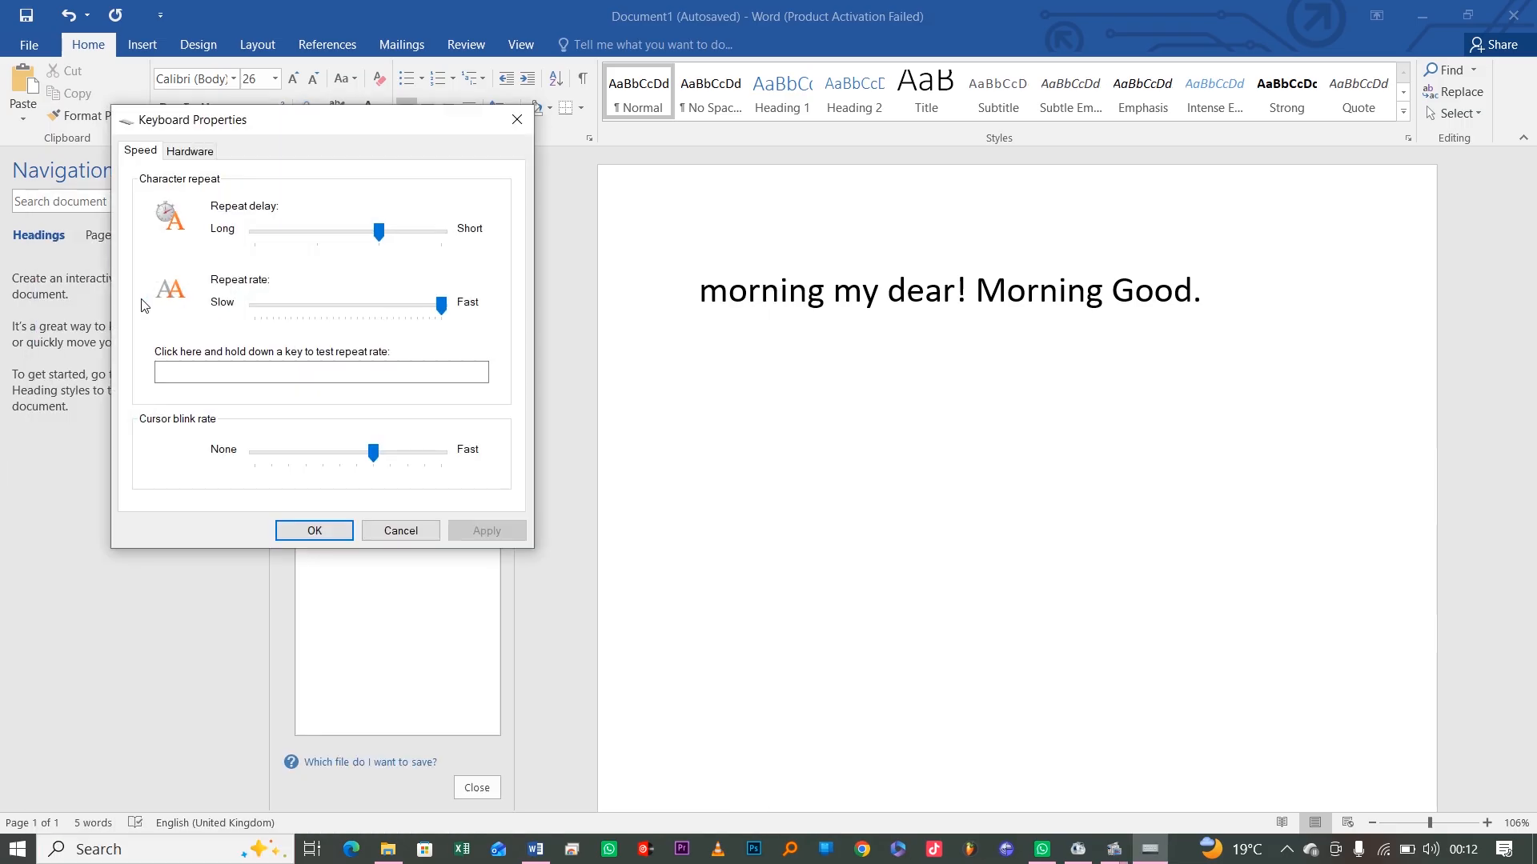
click(315, 532)
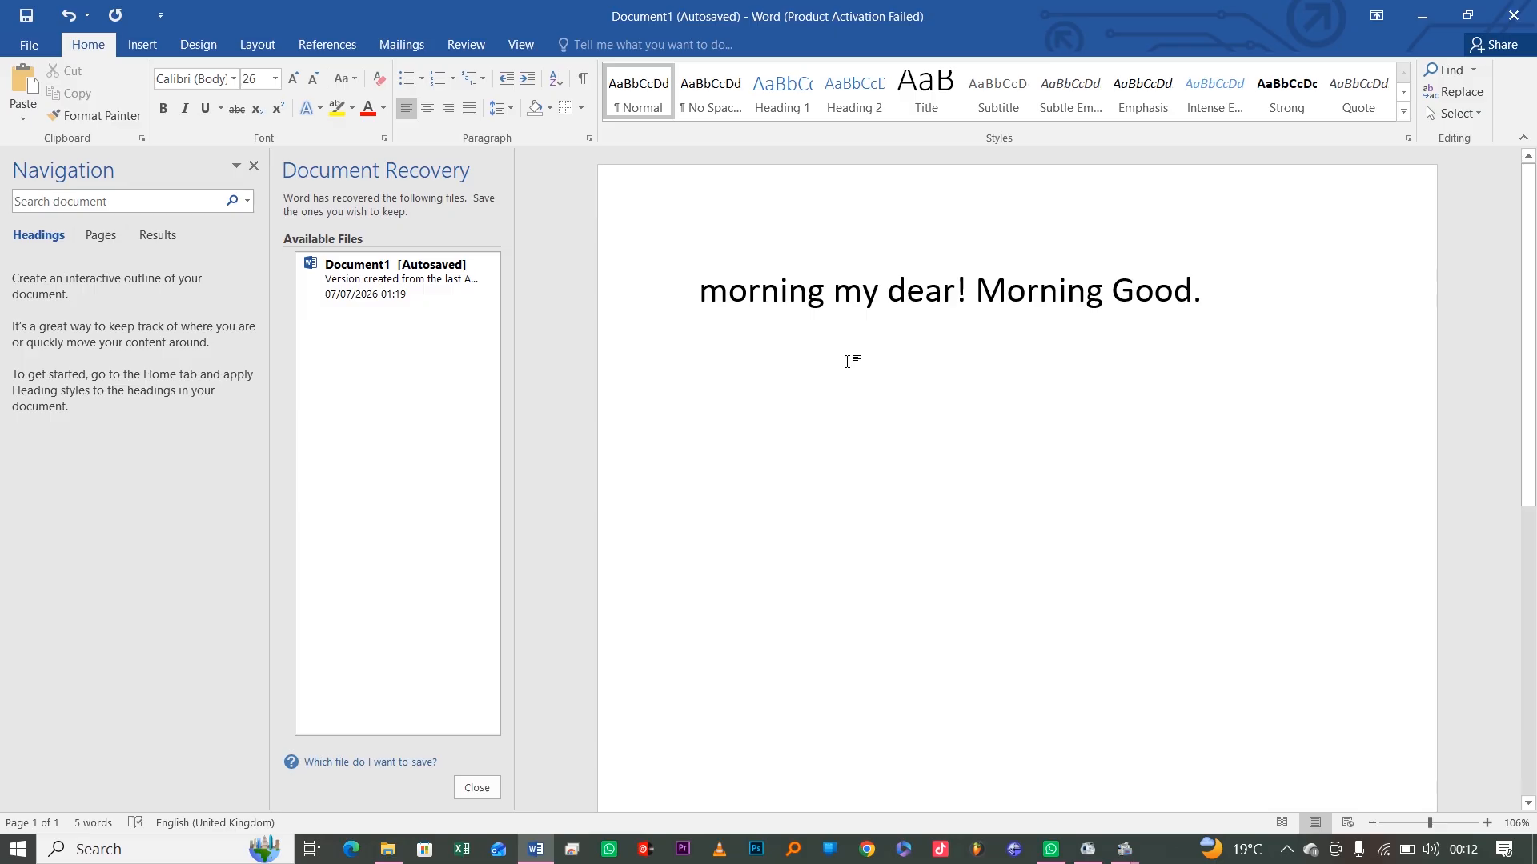
click(1214, 290)
click(751, 343)
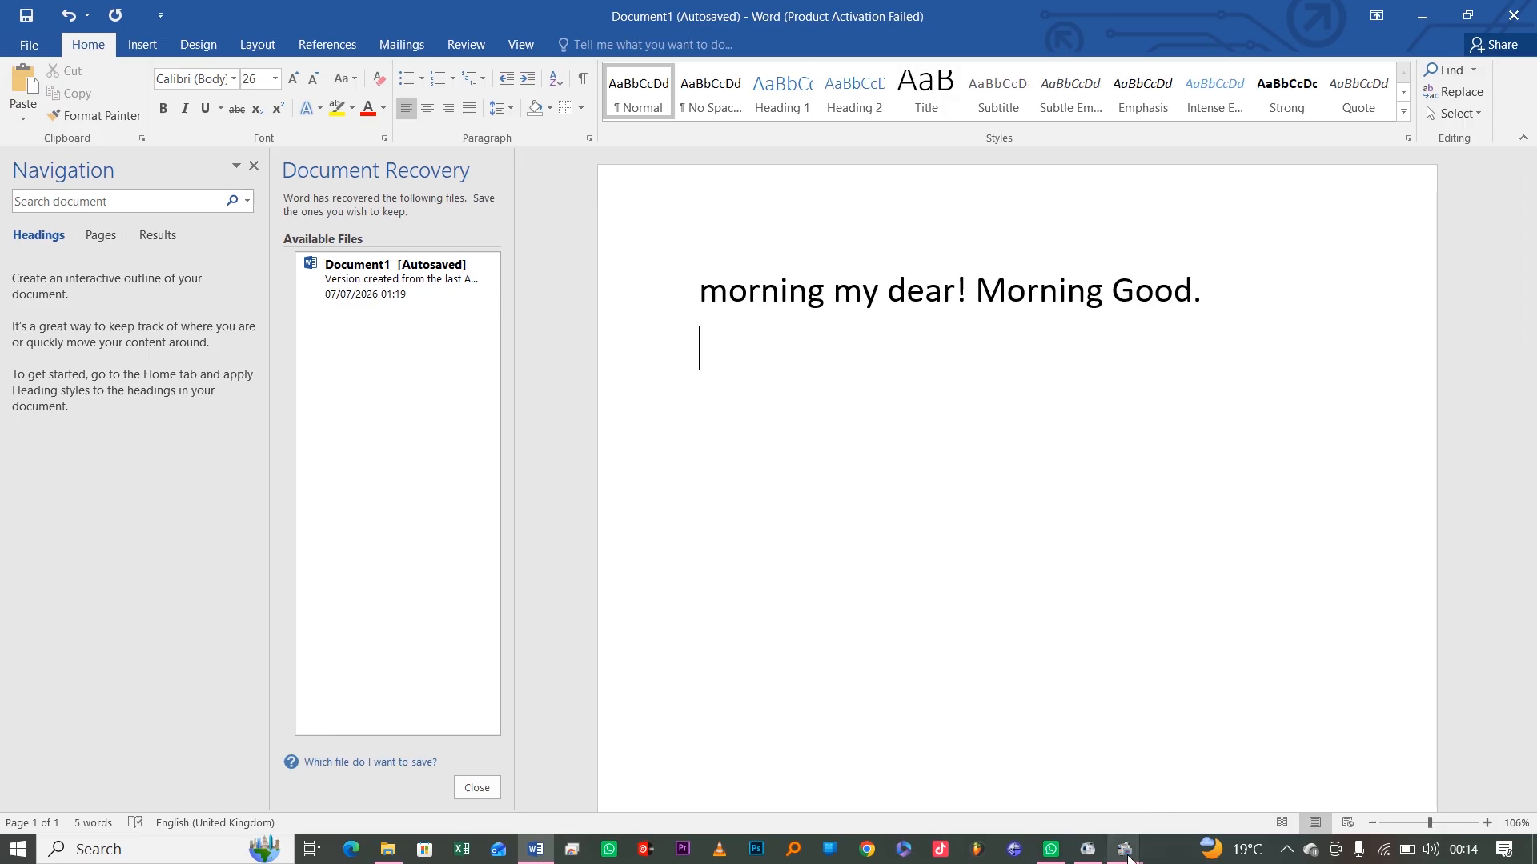
mouse_move(1126, 855)
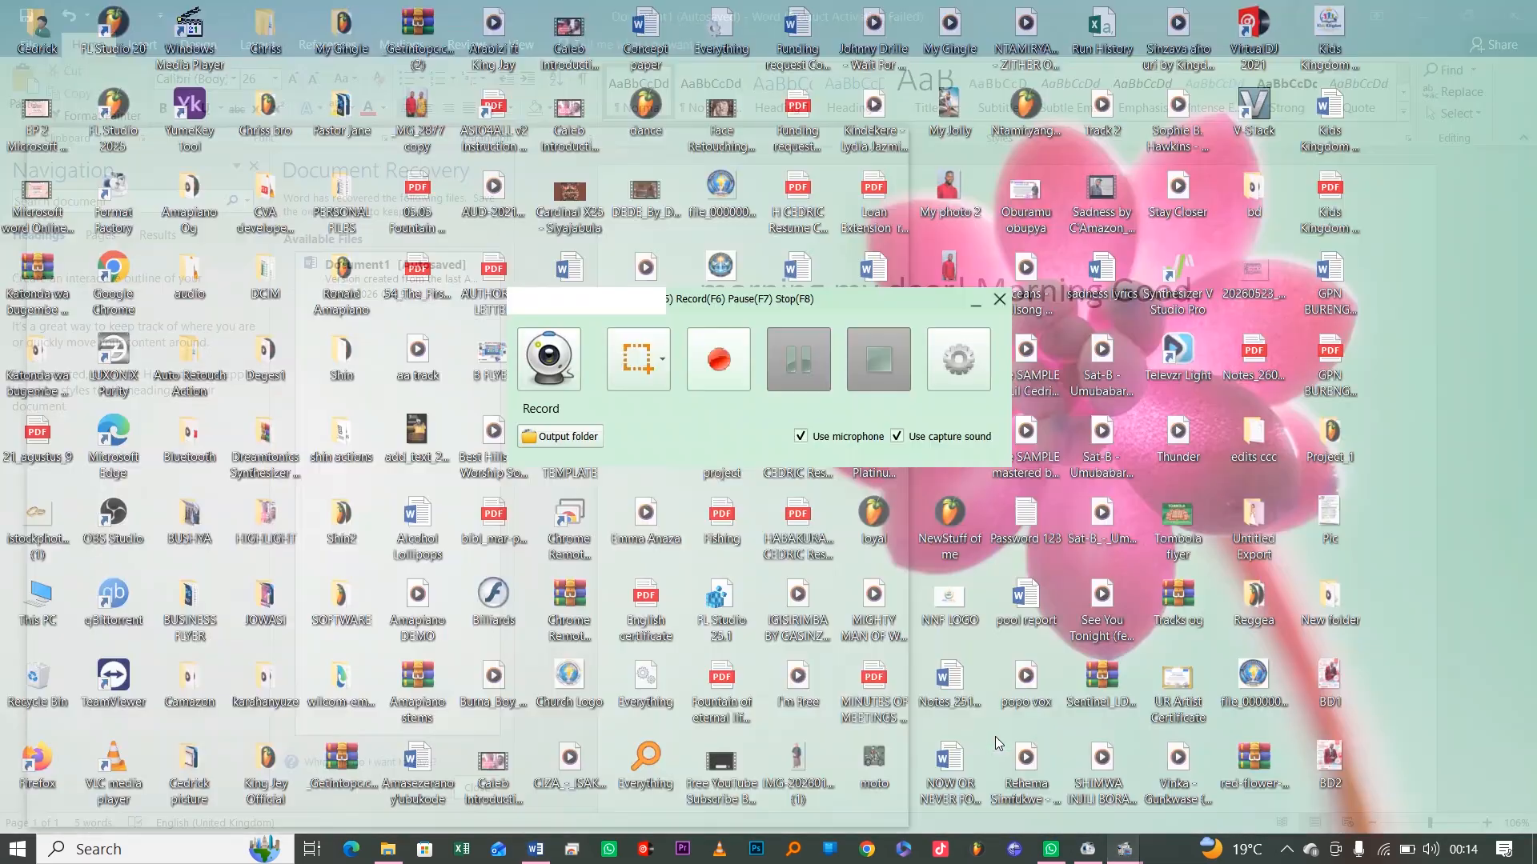
click(995, 738)
click(880, 359)
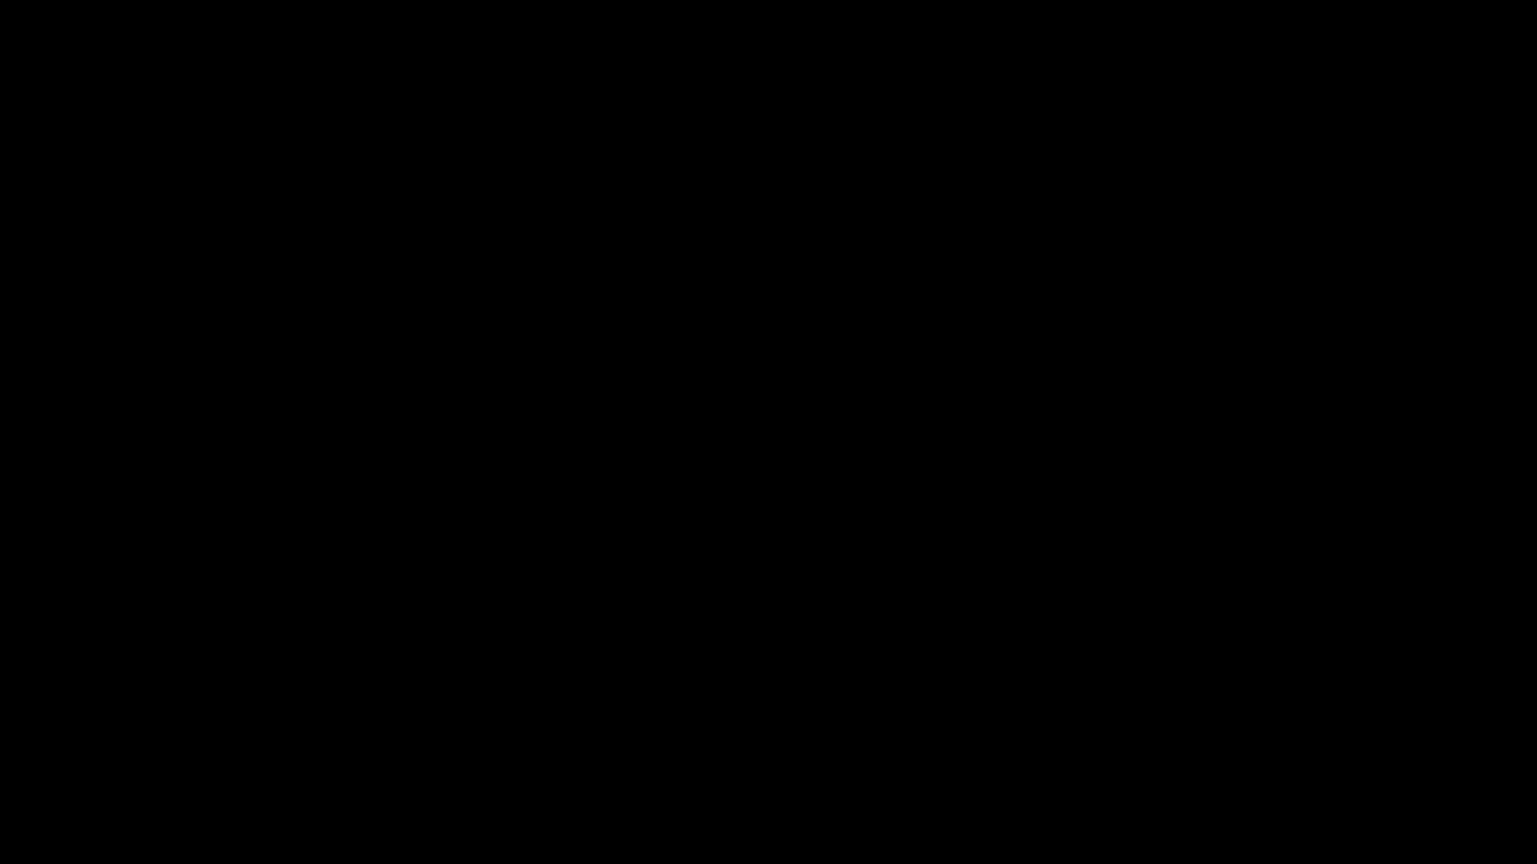